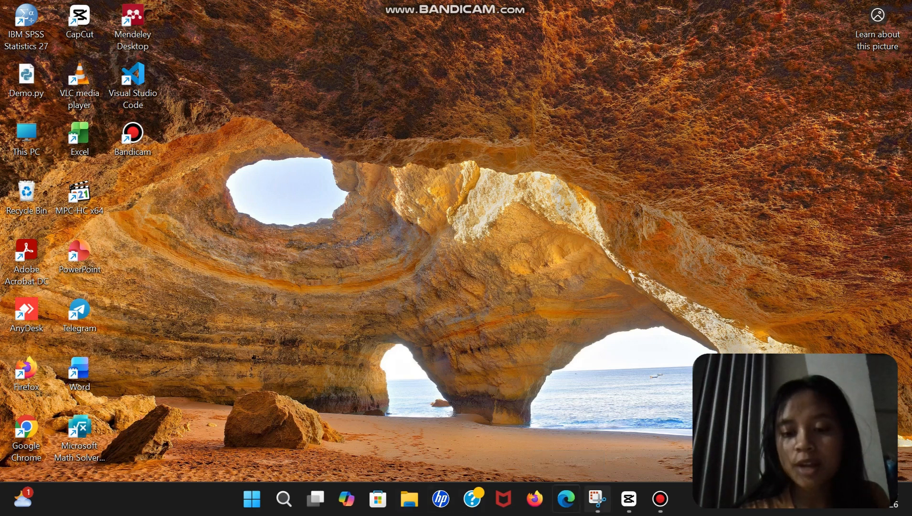
# Open the Edge browser, search the web for geogebra, and open the GeoGebra Classic web app
pyautogui.click(566, 499)
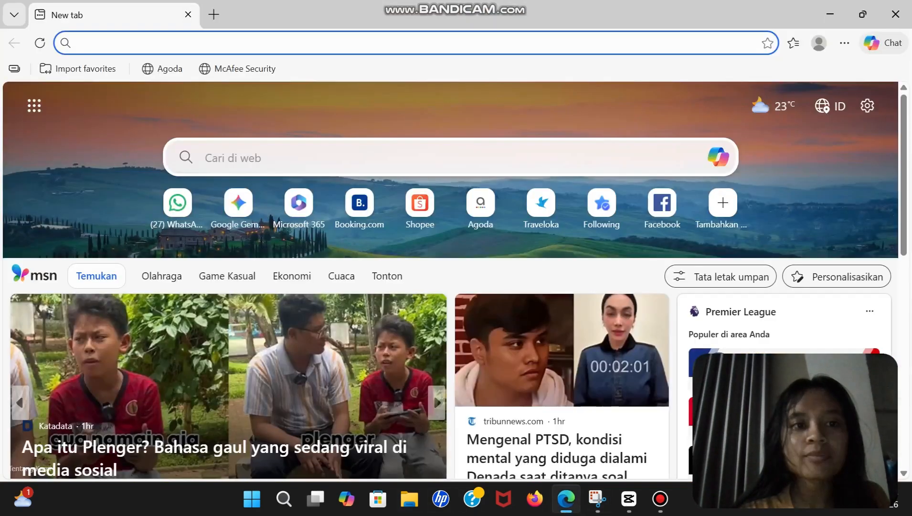
pyautogui.click(238, 155)
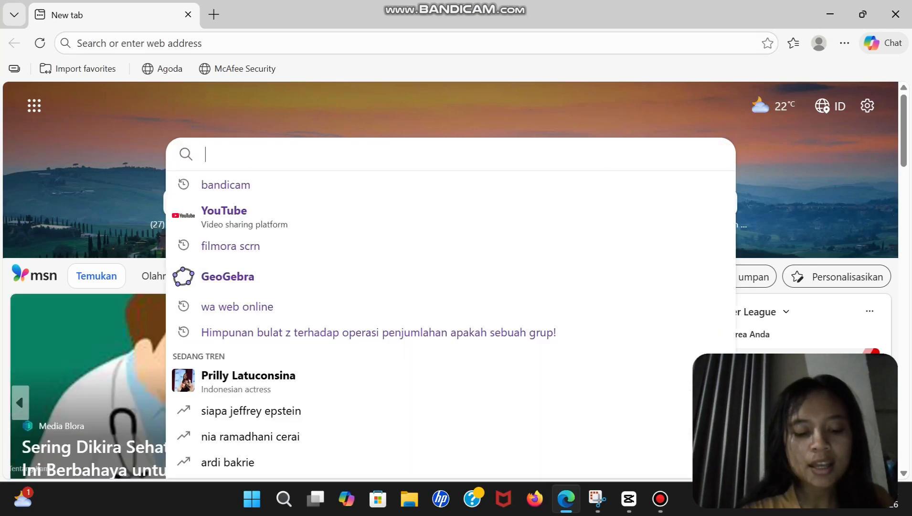
pyautogui.write('GEOGEBRA')
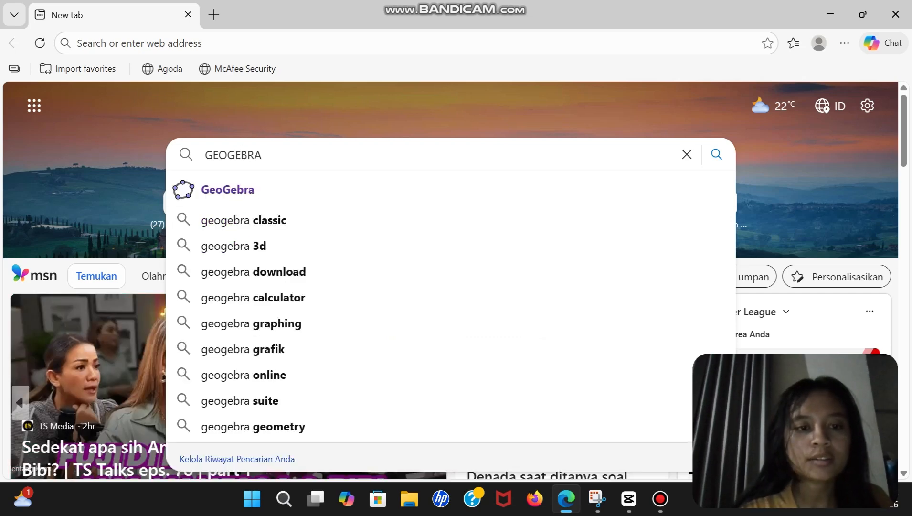
pyautogui.press('Return')
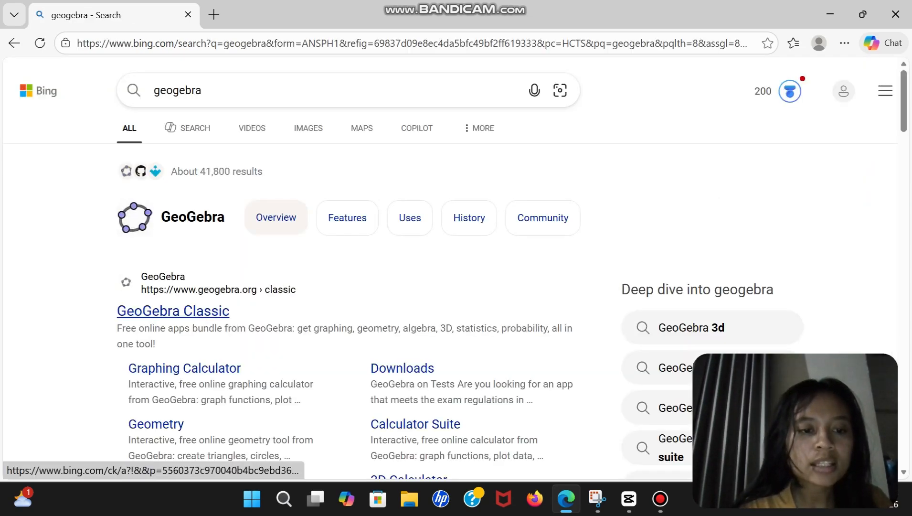
pyautogui.click(208, 311)
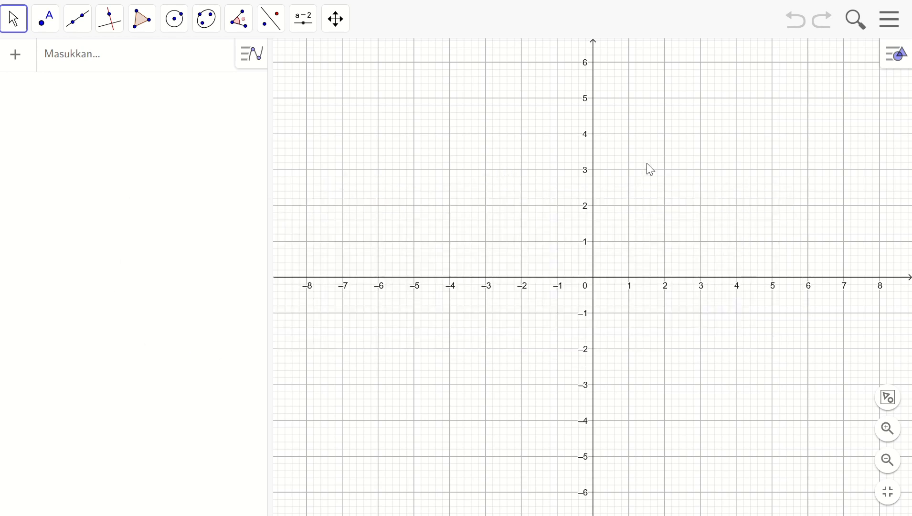
# Open the settings of the graphics view and set the x-axis label to x
pyautogui.moveTo(647, 169); pyautogui.dragTo(494, 239)
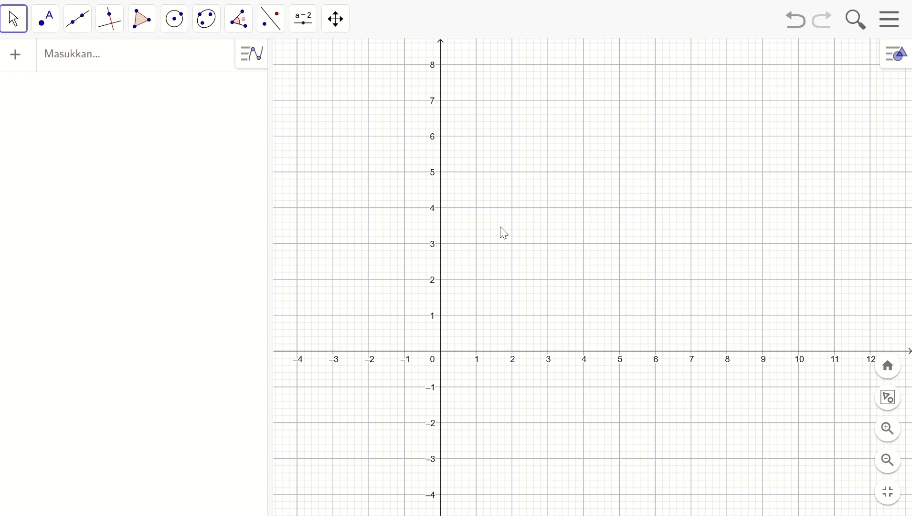
pyautogui.moveTo(566, 207); pyautogui.dragTo(543, 209)
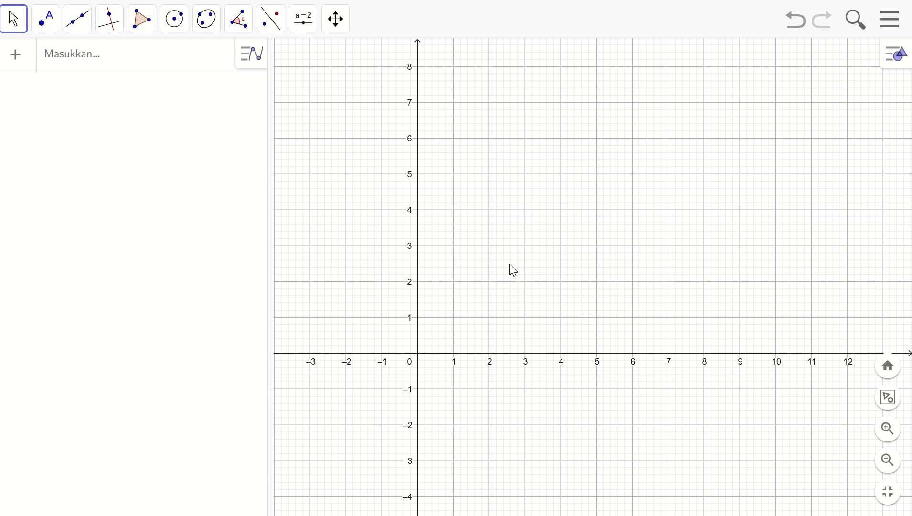
pyautogui.rightClick(533, 267)
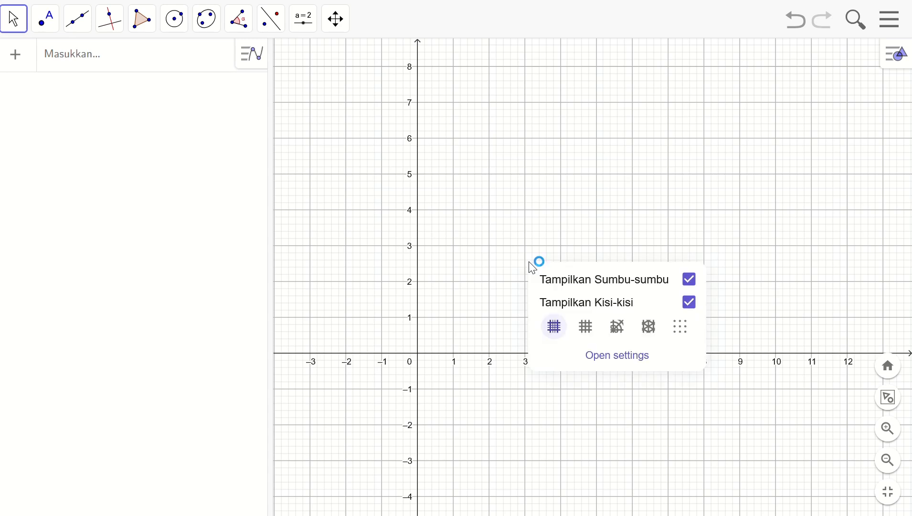
pyautogui.click(609, 360)
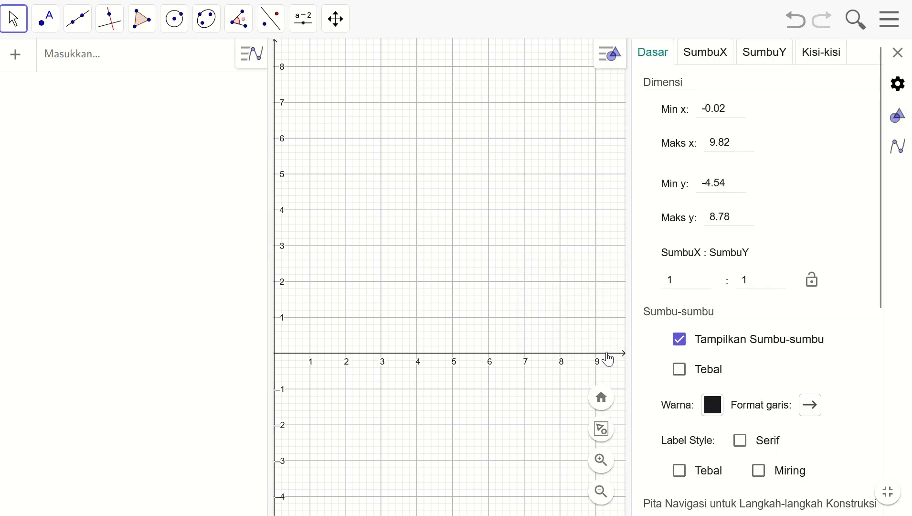
pyautogui.click(716, 61)
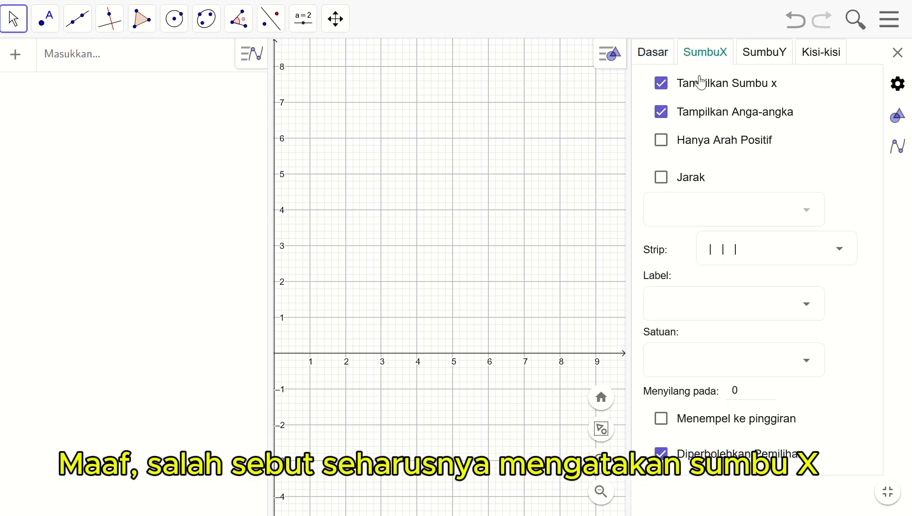
pyautogui.click(792, 315)
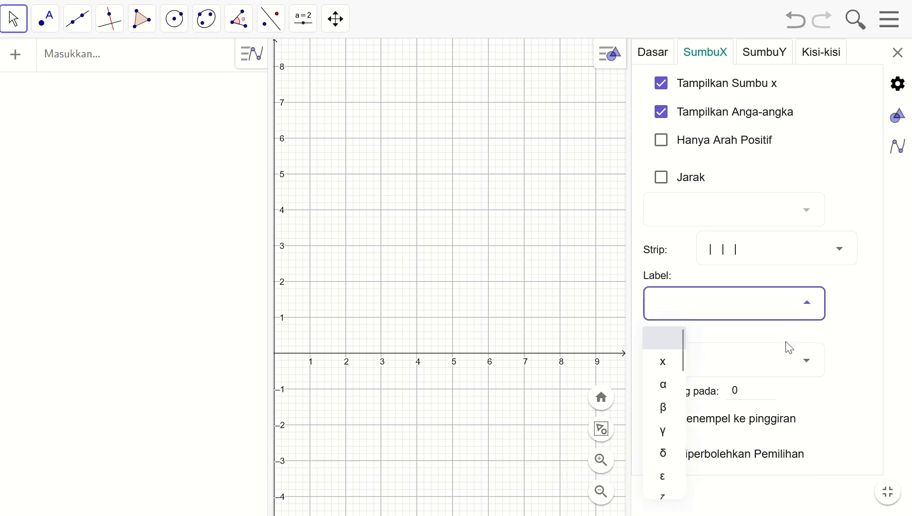
pyautogui.click(665, 363)
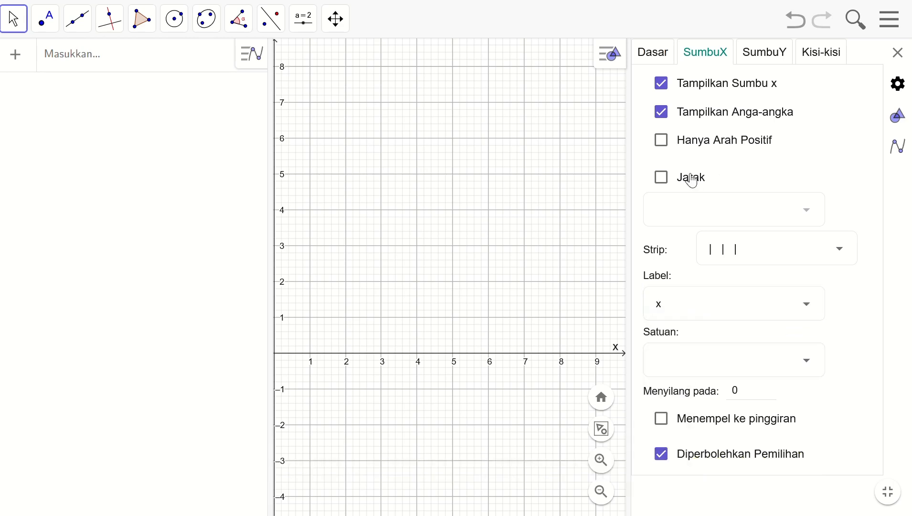
pyautogui.click(662, 178)
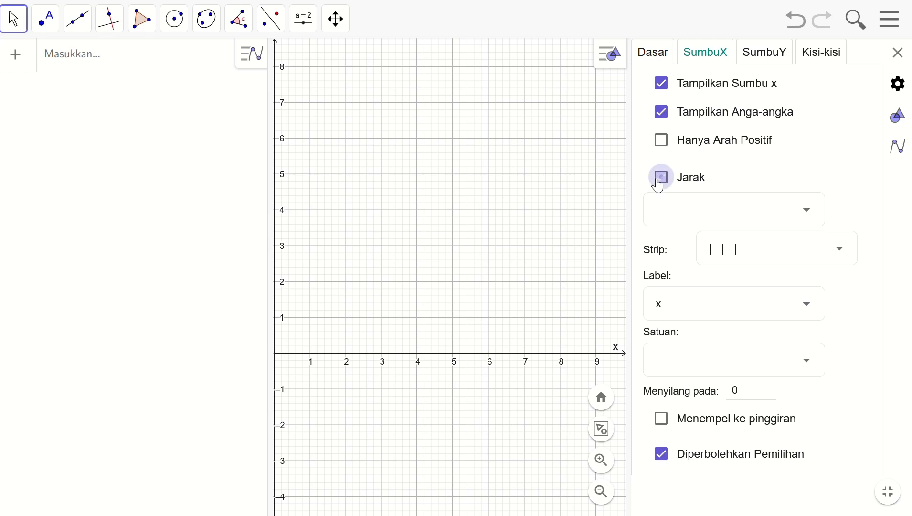
pyautogui.click(816, 211)
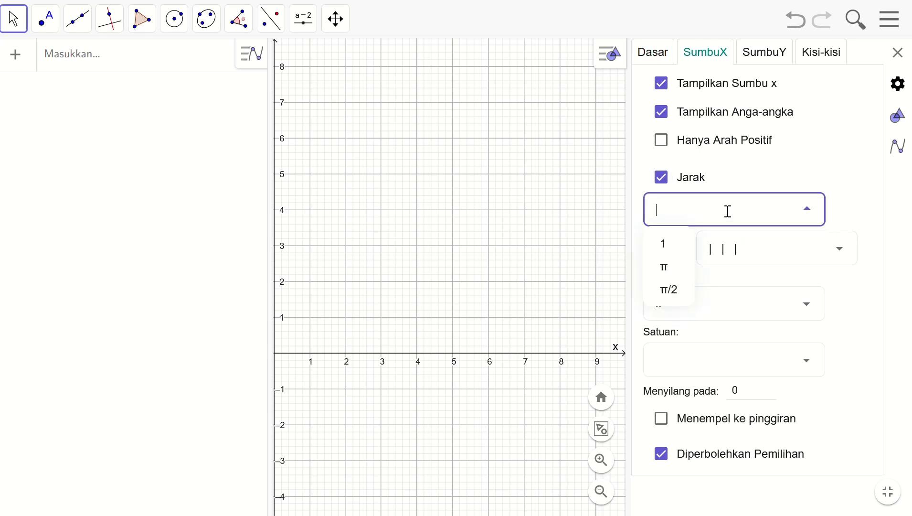
pyautogui.click(661, 179)
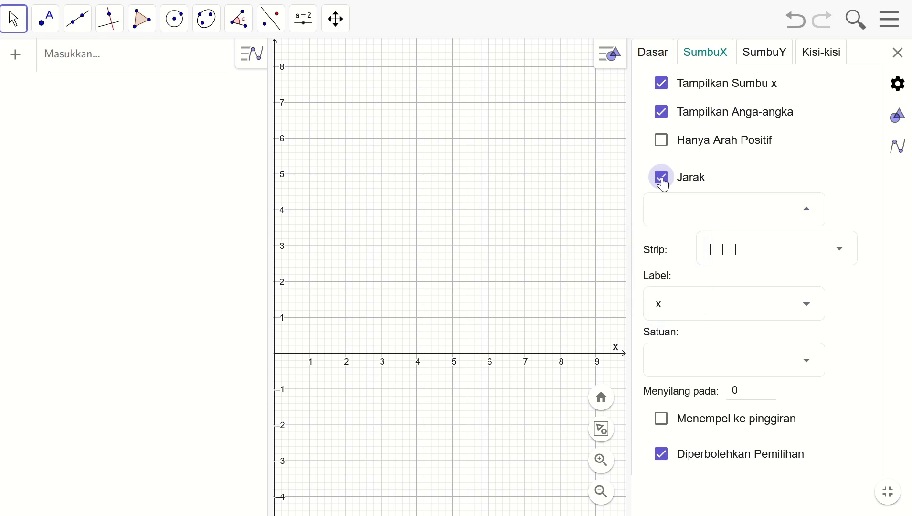
pyautogui.click(662, 178)
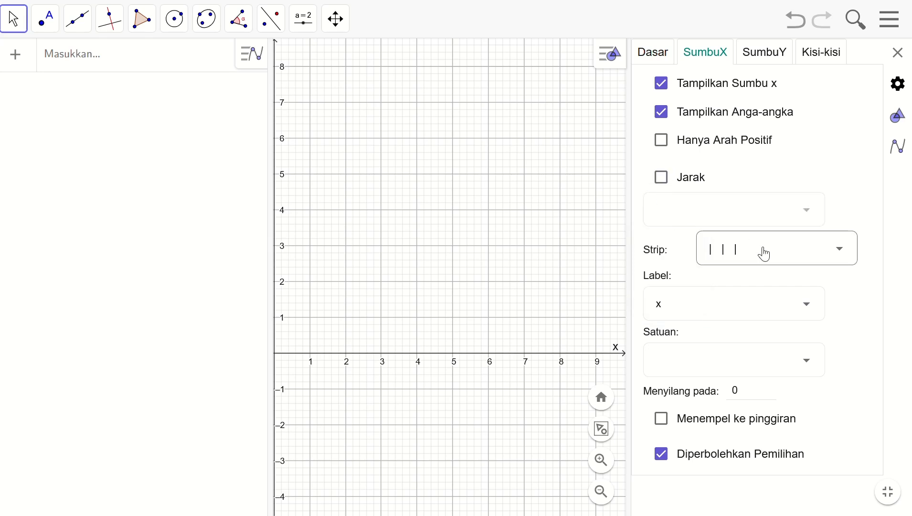
# Set the x-axis unit to degrees (°) and enable a custom tick distance of 30
pyautogui.click(805, 359)
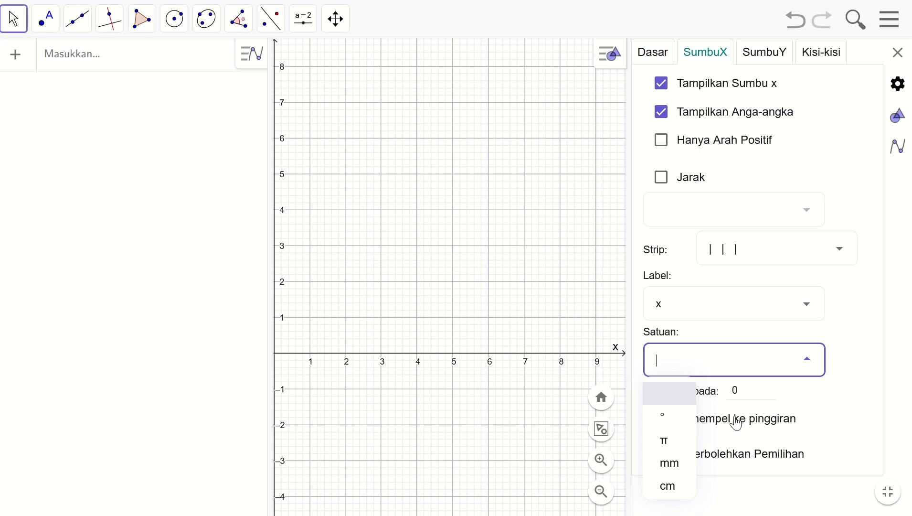
pyautogui.click(681, 424)
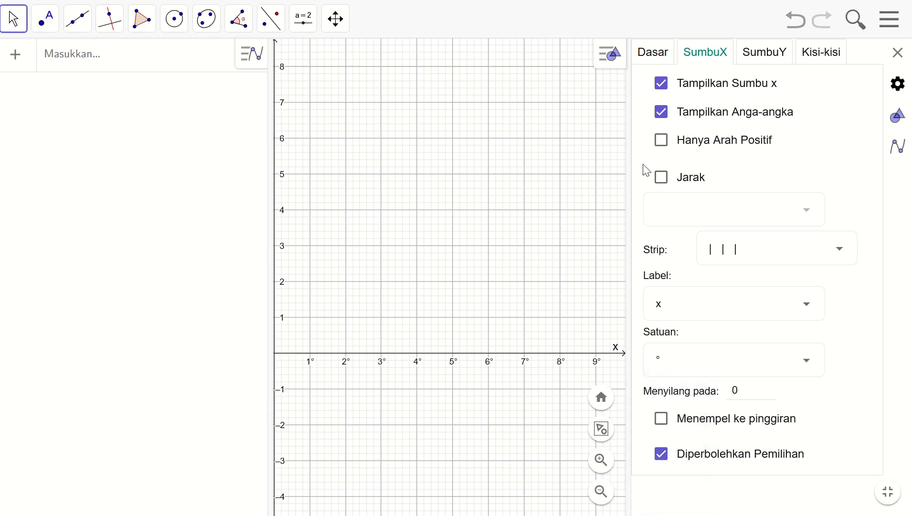
pyautogui.click(662, 177)
pyautogui.click(740, 219)
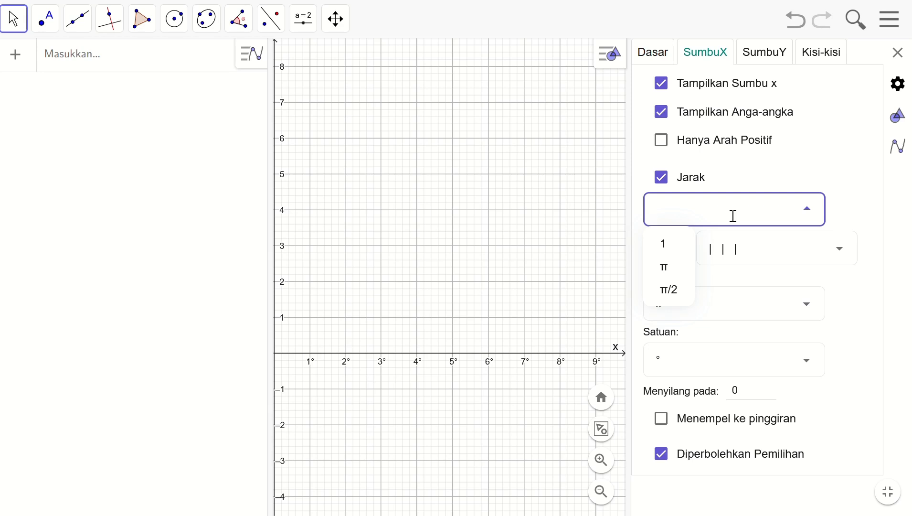
pyautogui.write('30')
pyautogui.click(863, 164)
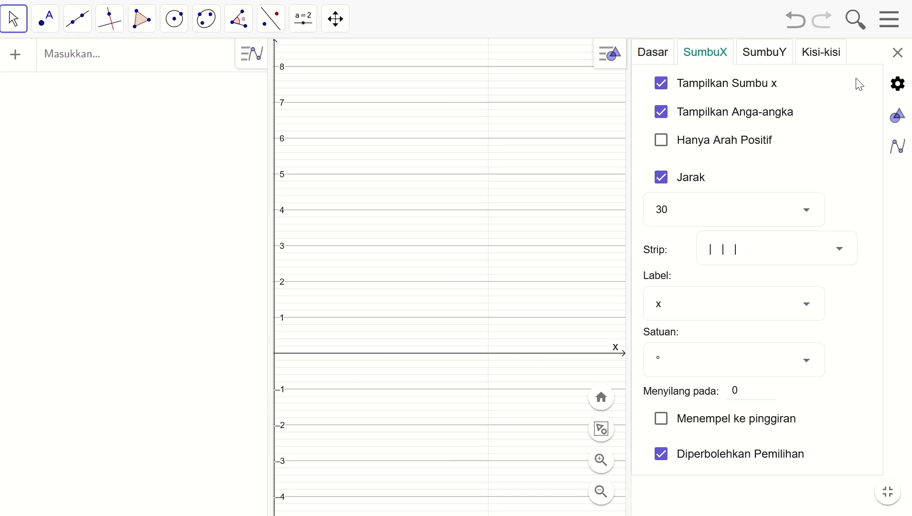
# Set the y-axis label to y in the y-axis settings, leaving its unit blank
pyautogui.click(767, 56)
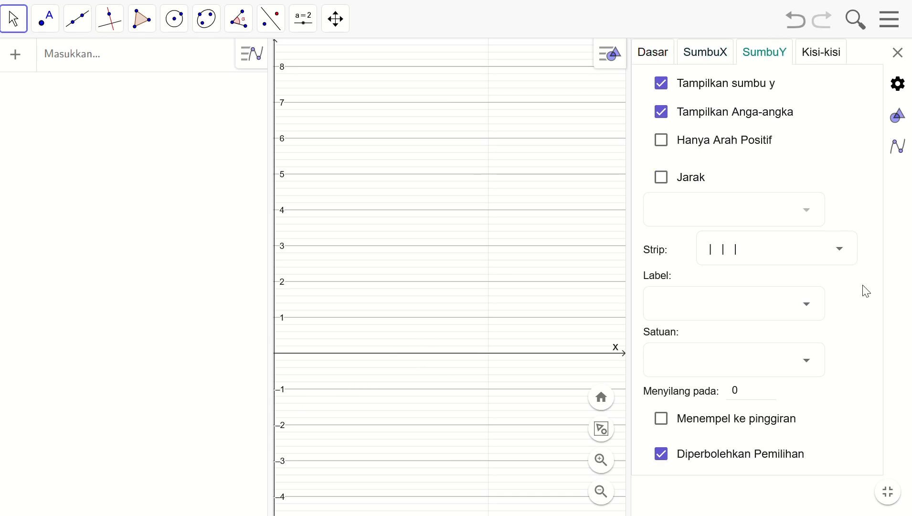
pyautogui.click(812, 309)
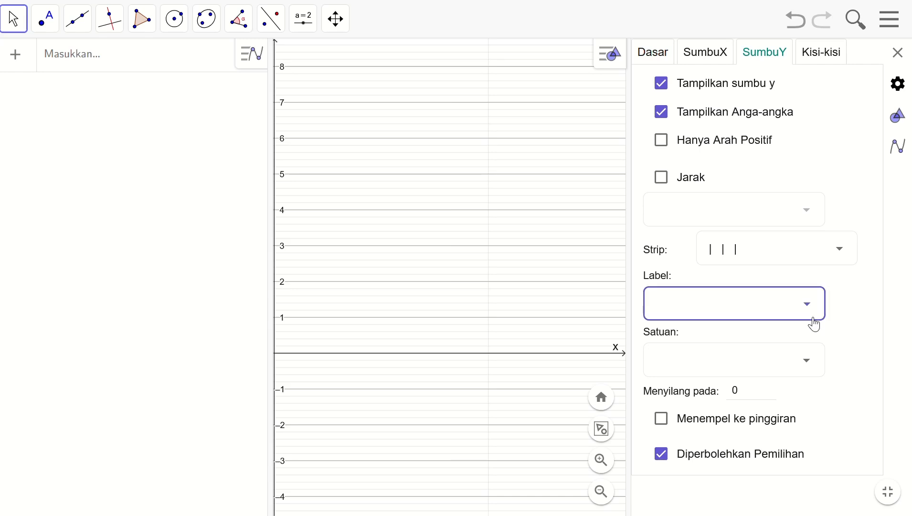
pyautogui.click(666, 373)
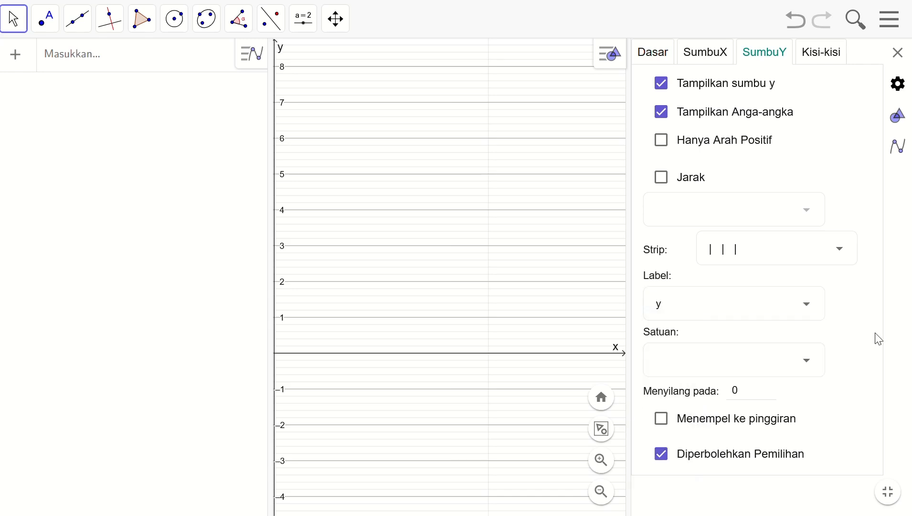
pyautogui.click(818, 366)
pyautogui.click(818, 367)
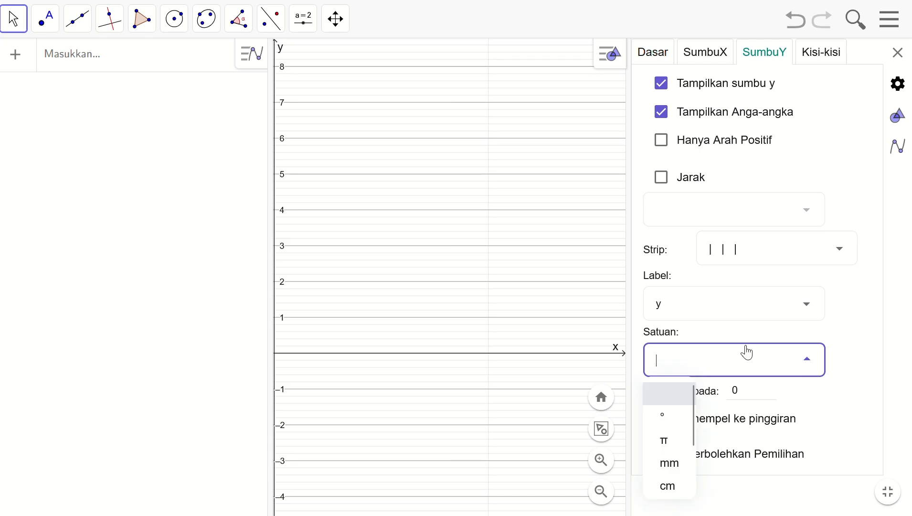
pyautogui.click(802, 361)
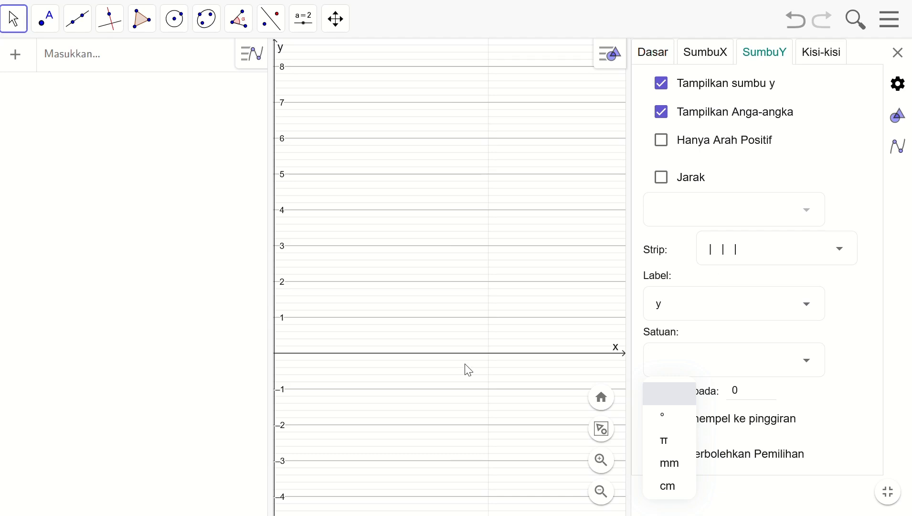
# Set the x-axis to y-axis scale ratio to 100 : 1 in the basic settings and close the settings
pyautogui.click(638, 54)
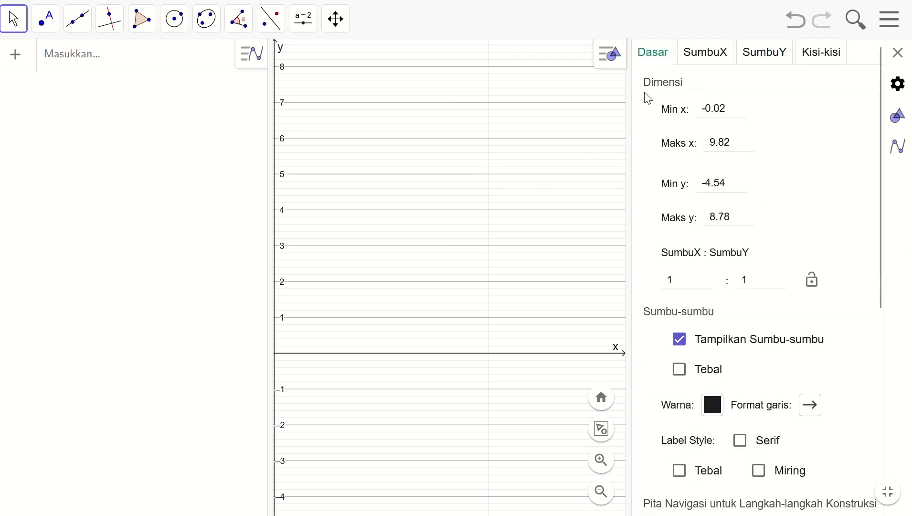
pyautogui.scroll(-1, 753, 278)
pyautogui.scroll(-2, 754, 278)
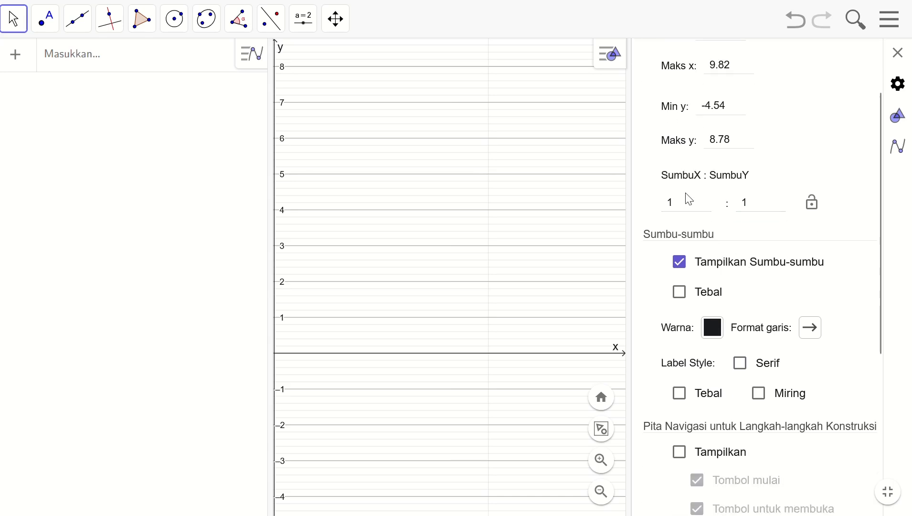
pyautogui.click(686, 198)
pyautogui.press('BackSpace')
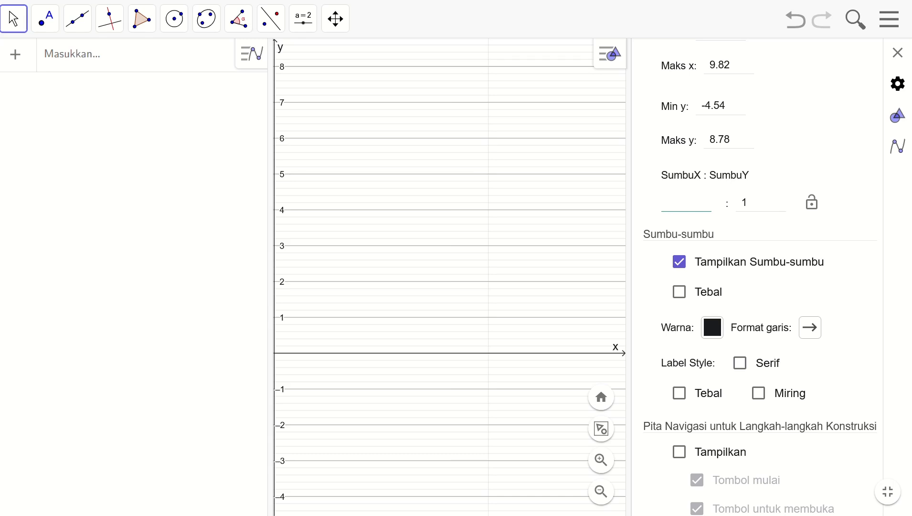
pyautogui.write('100')
pyautogui.press('Return')
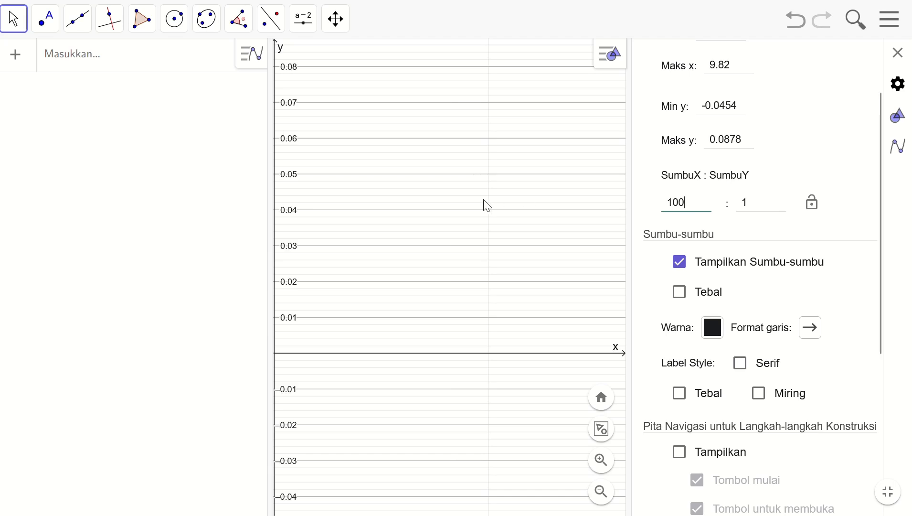
pyautogui.click(898, 52)
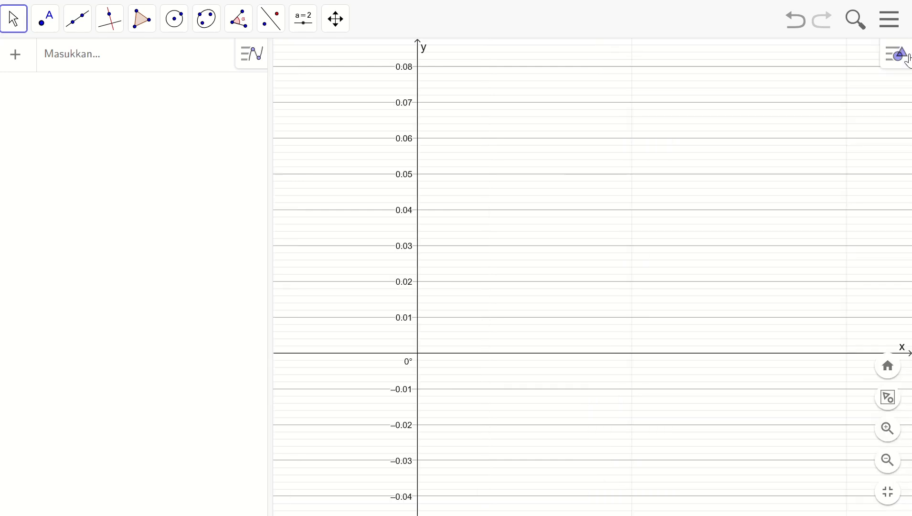
# Zoom out and reposition the graph so the x-axis runs from about −60° to 240° and the y-axis from about −1 to 1.2
pyautogui.click(890, 464)
pyautogui.click(890, 465)
pyautogui.moveTo(704, 256); pyautogui.dragTo(568, 310)
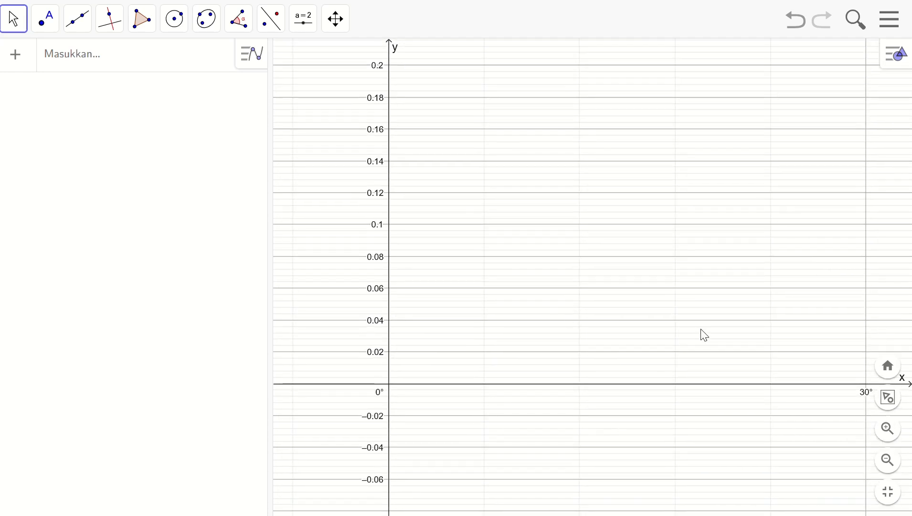
pyautogui.moveTo(527, 341); pyautogui.dragTo(491, 205)
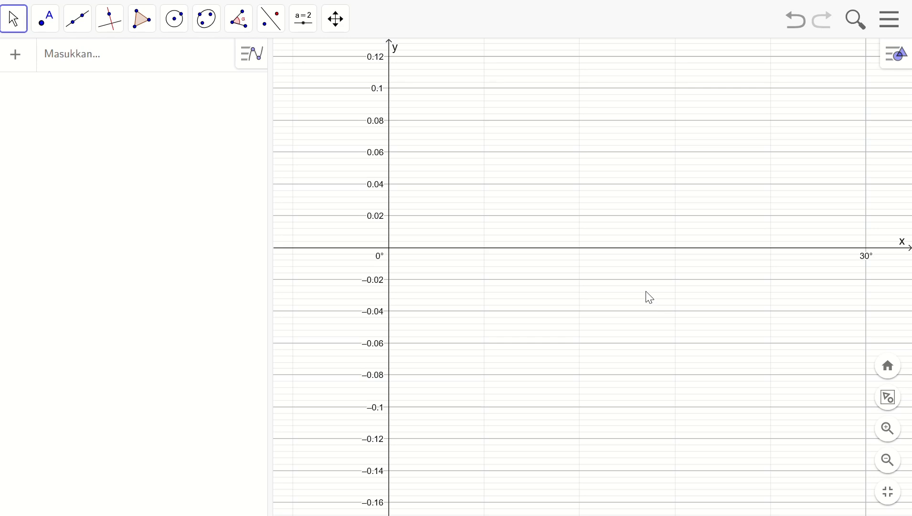
pyautogui.click(886, 463)
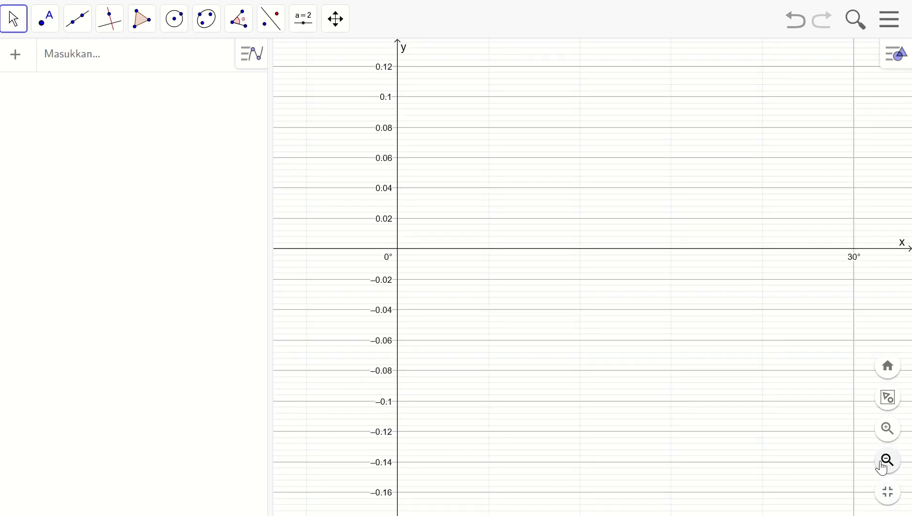
pyautogui.click(886, 462)
pyautogui.click(886, 462)
pyautogui.click(885, 463)
pyautogui.click(886, 462)
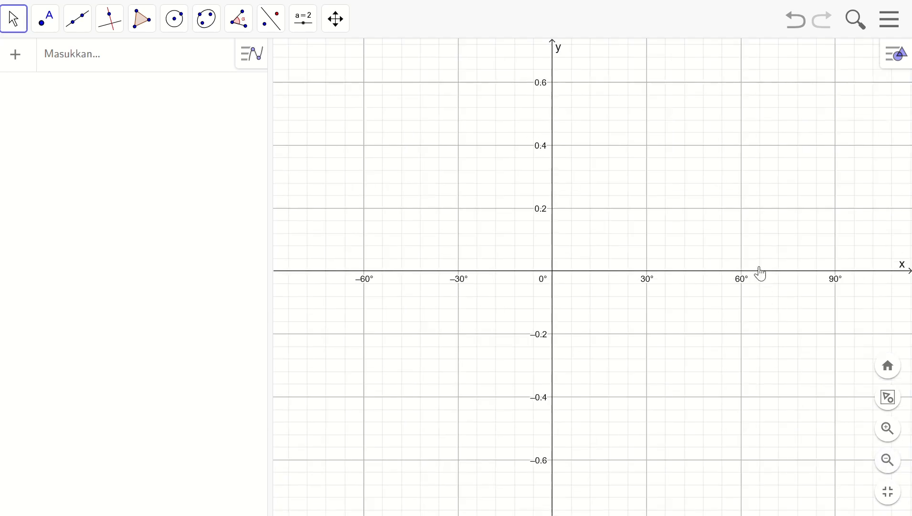
pyautogui.click(888, 461)
pyautogui.moveTo(724, 155); pyautogui.dragTo(575, 194)
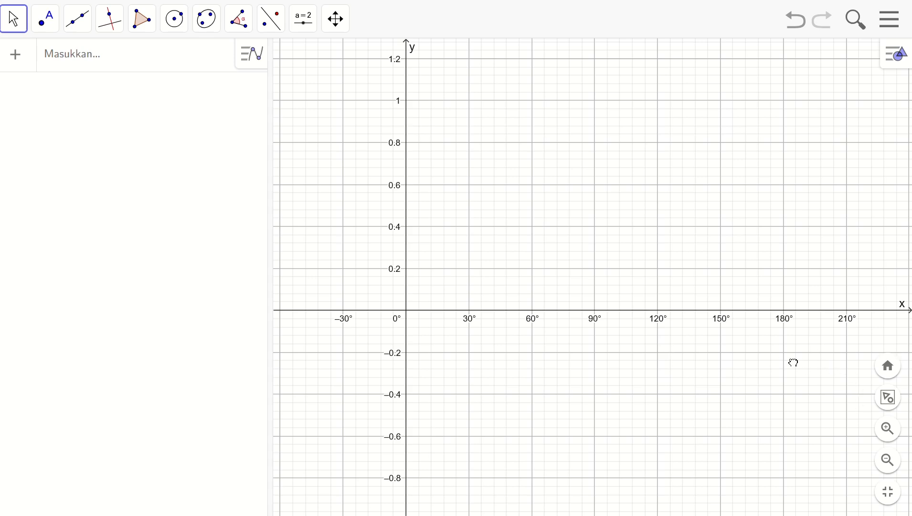
pyautogui.moveTo(791, 363)
pyautogui.mouseDown()
pyautogui.moveTo(657, 369)
pyautogui.moveTo(790, 358)
pyautogui.mouseUp()
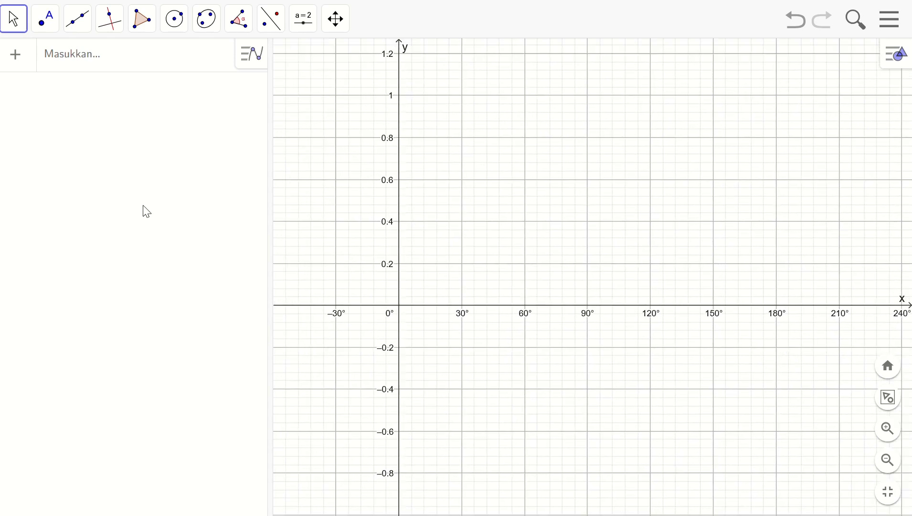
# Plot the function sin(x) by entering its expression in the algebra input
pyautogui.click(58, 60)
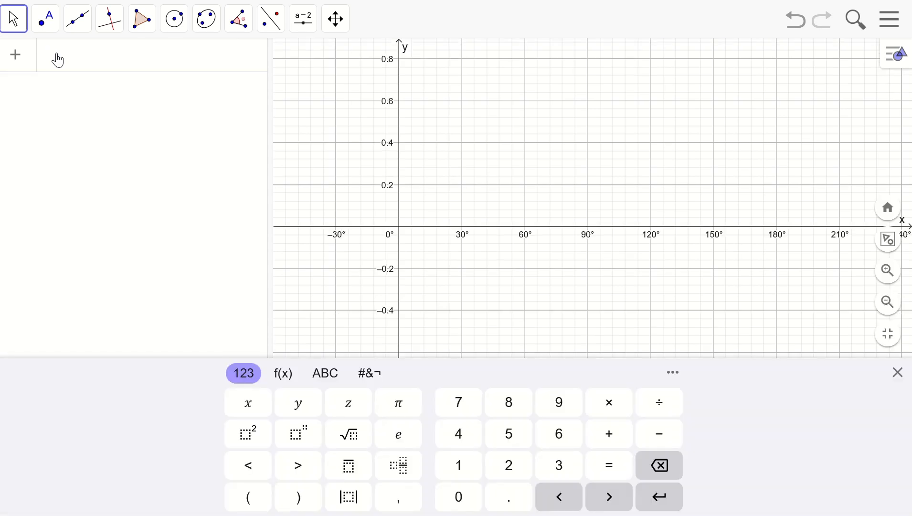
pyautogui.write('sin')
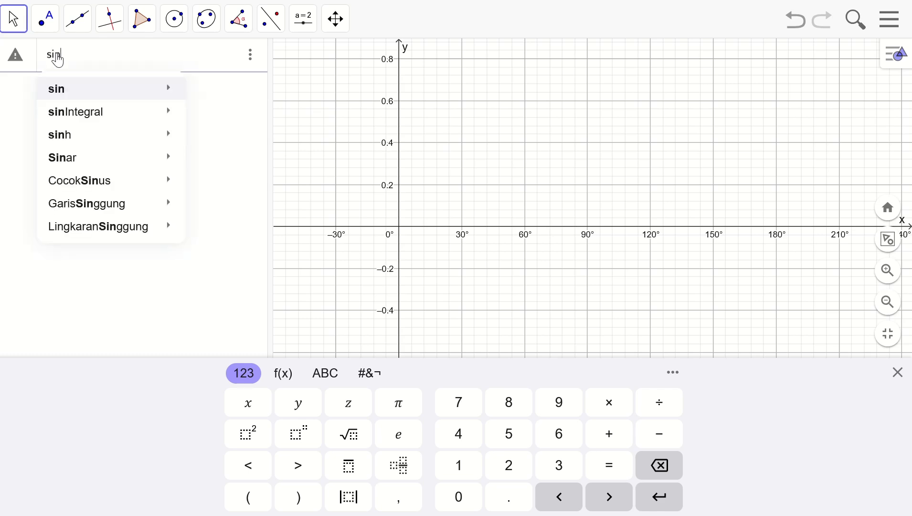
pyautogui.write('(x')
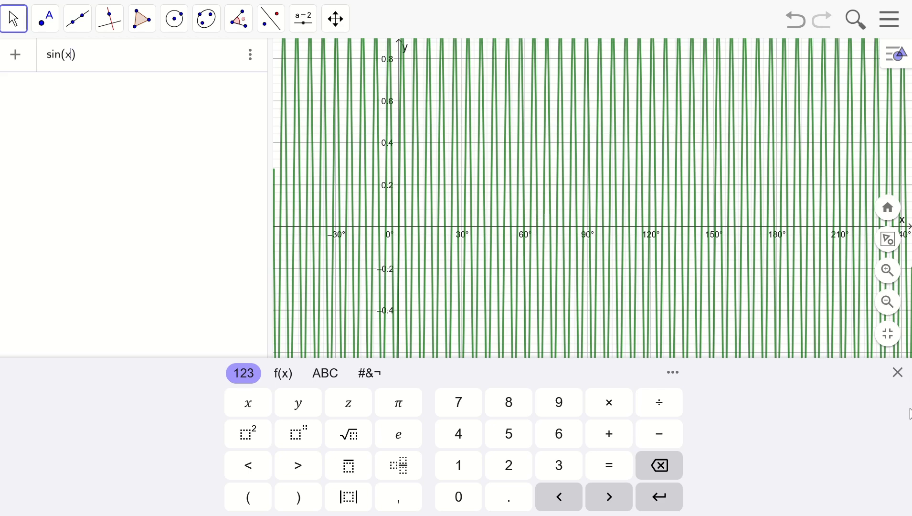
pyautogui.click(889, 309)
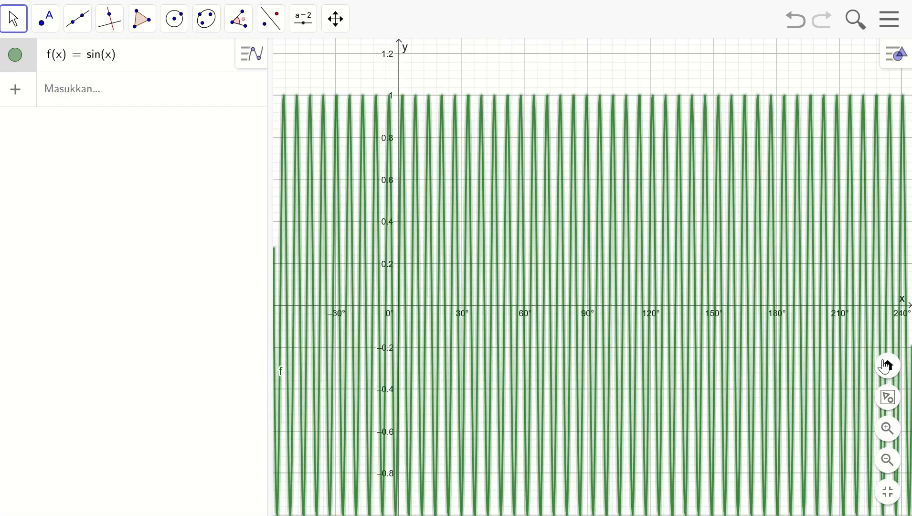
# Add the degree symbol to the sine function's argument so that it reads f(x) = sin(x°)
pyautogui.click(887, 459)
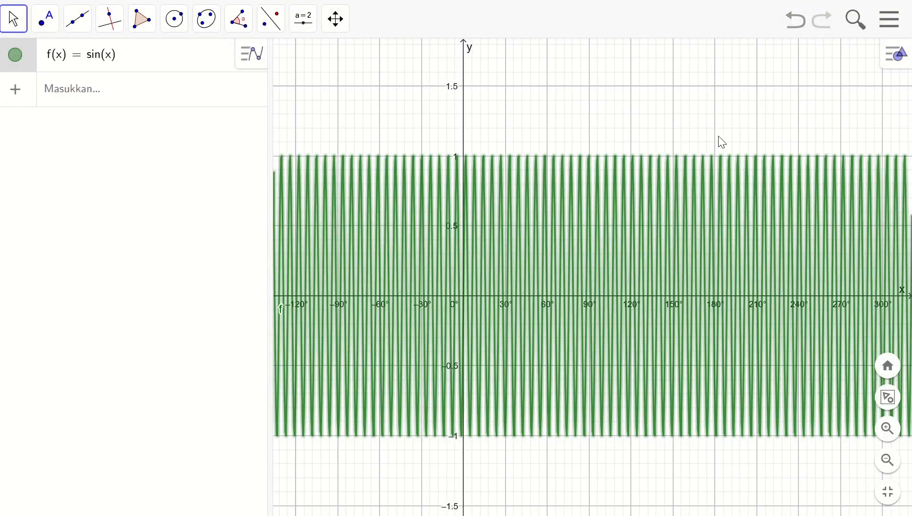
pyautogui.moveTo(723, 142); pyautogui.dragTo(668, 142)
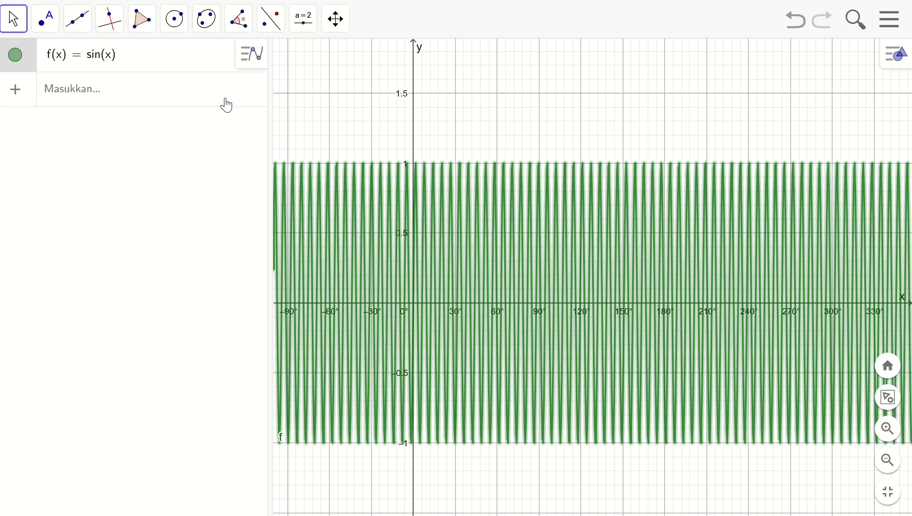
pyautogui.click(109, 62)
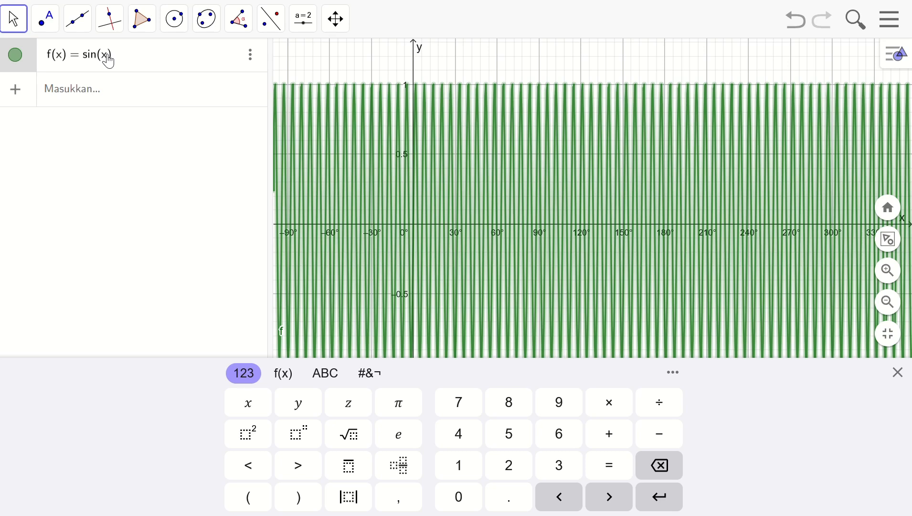
pyautogui.click(288, 378)
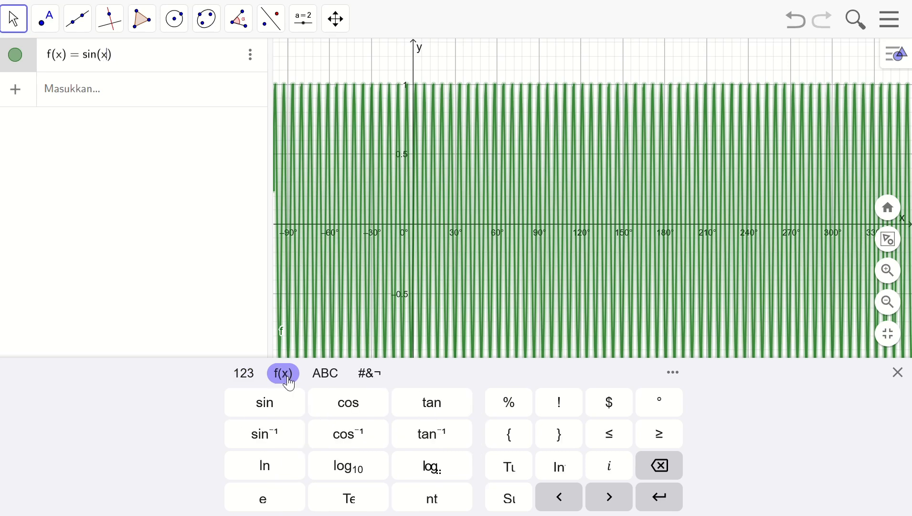
pyautogui.click(650, 404)
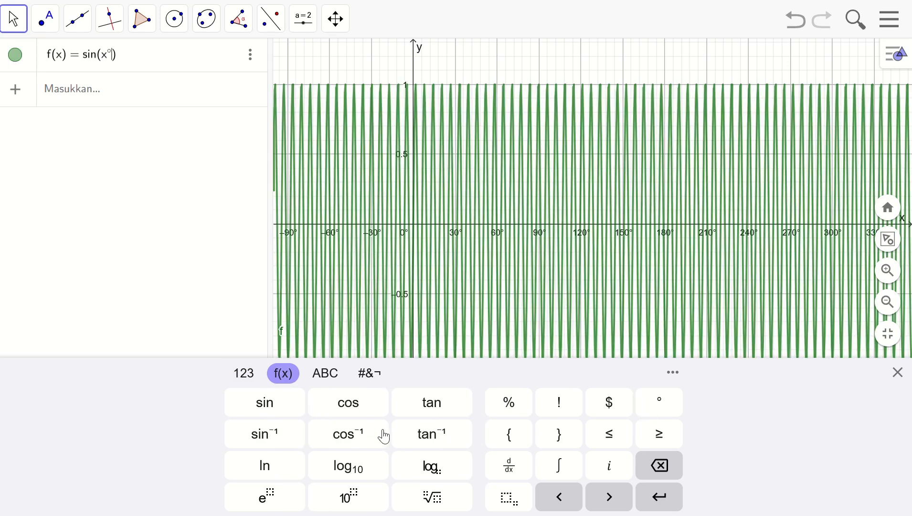
pyautogui.click(159, 58)
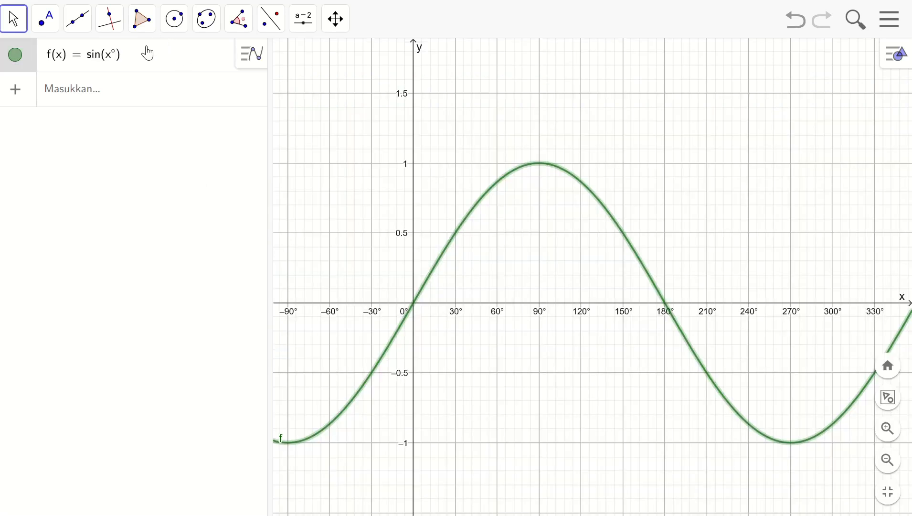
# Examine the periodic sine curve over several periods along the degree axis at wider and closer scales
pyautogui.click(889, 461)
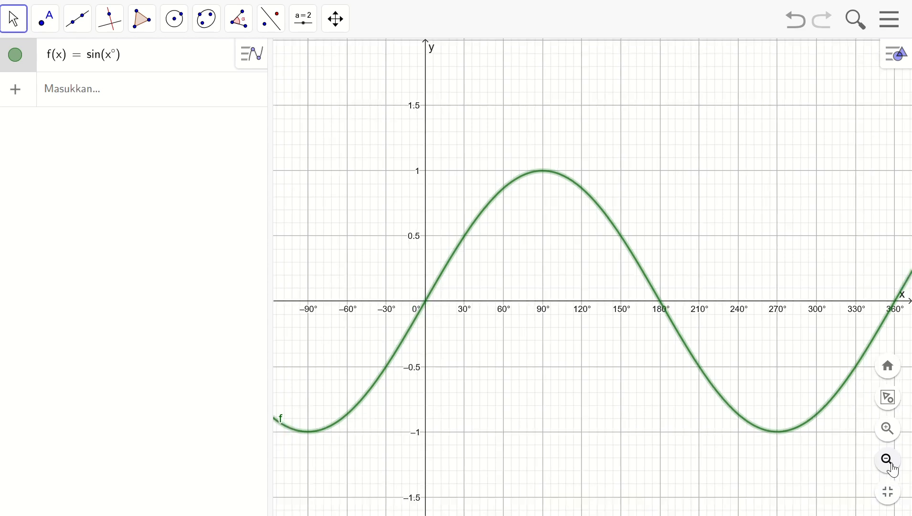
pyautogui.click(887, 461)
pyautogui.click(887, 462)
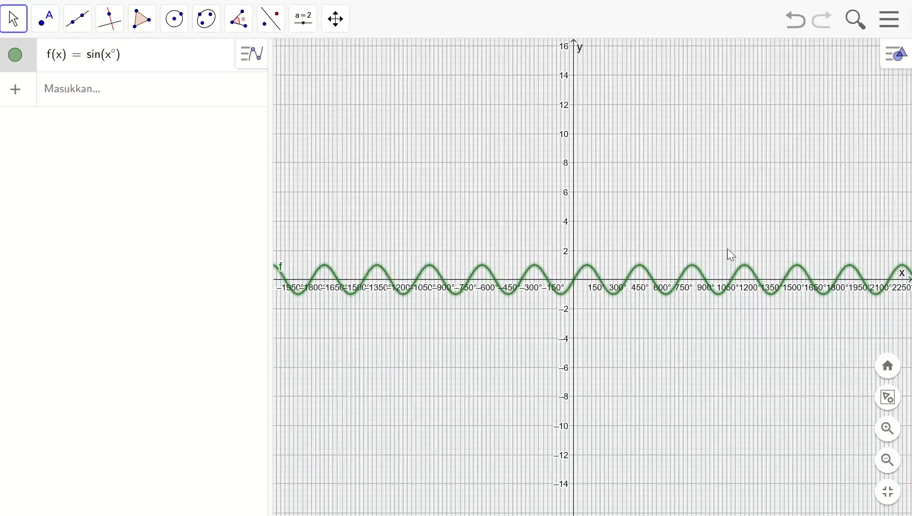
pyautogui.moveTo(728, 239); pyautogui.dragTo(565, 246)
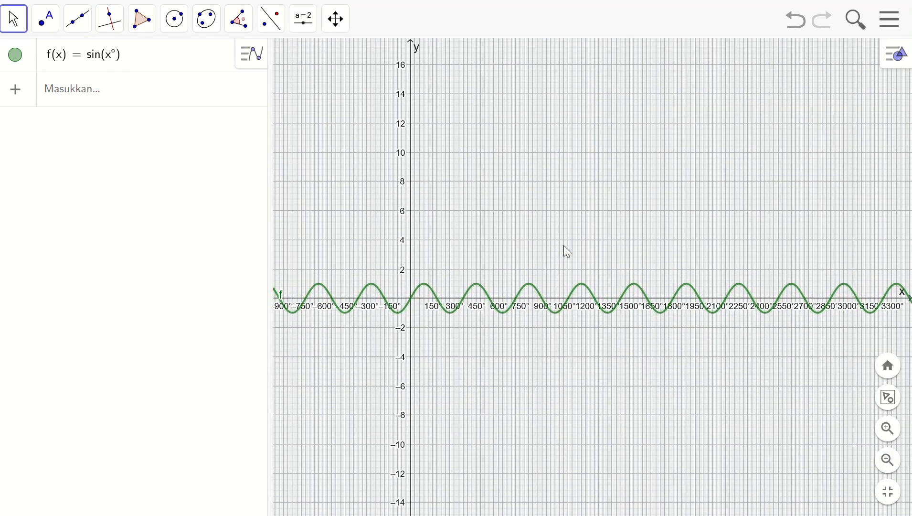
pyautogui.click(890, 430)
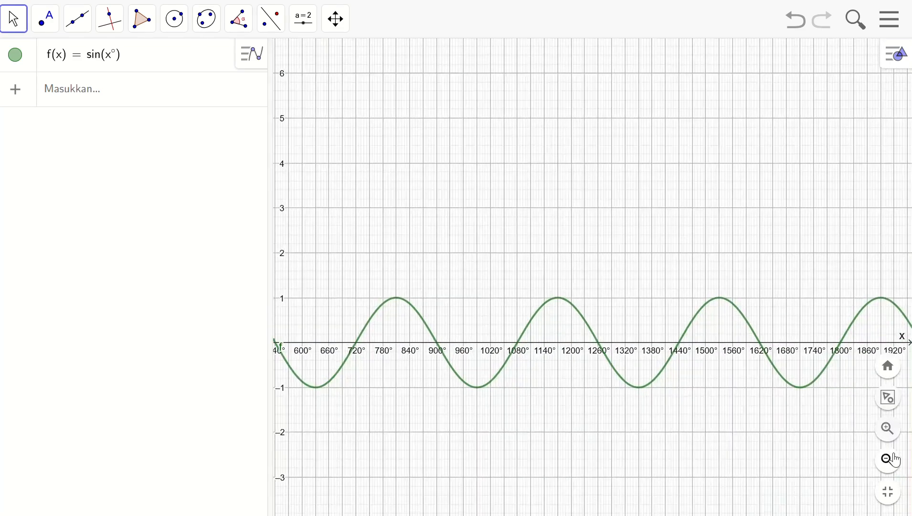
pyautogui.click(889, 460)
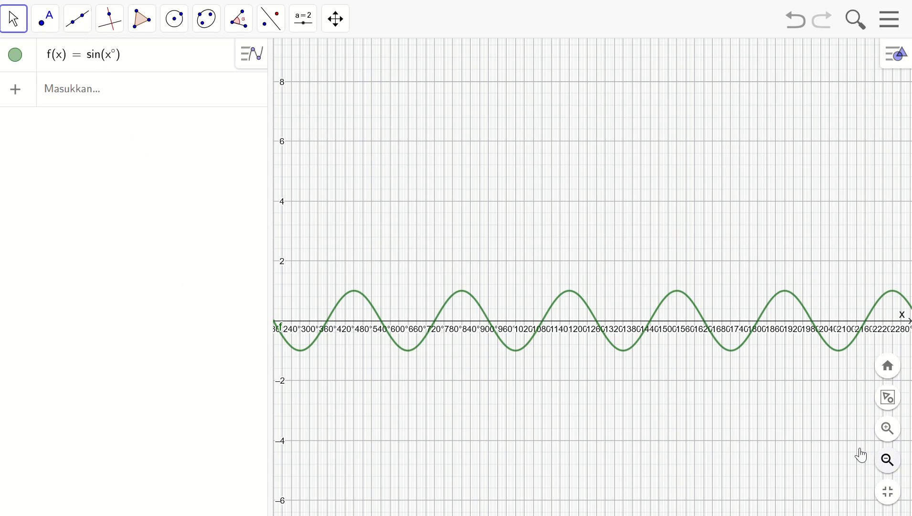
pyautogui.click(891, 463)
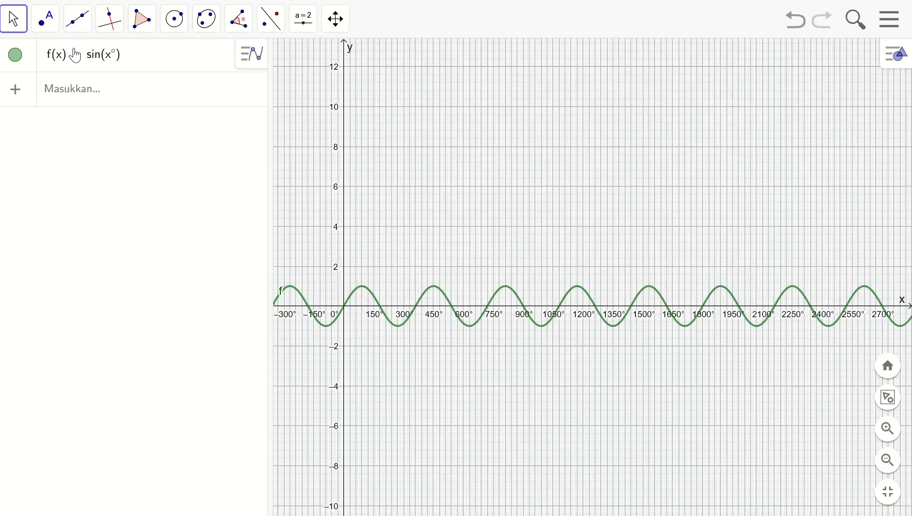
pyautogui.click(86, 148)
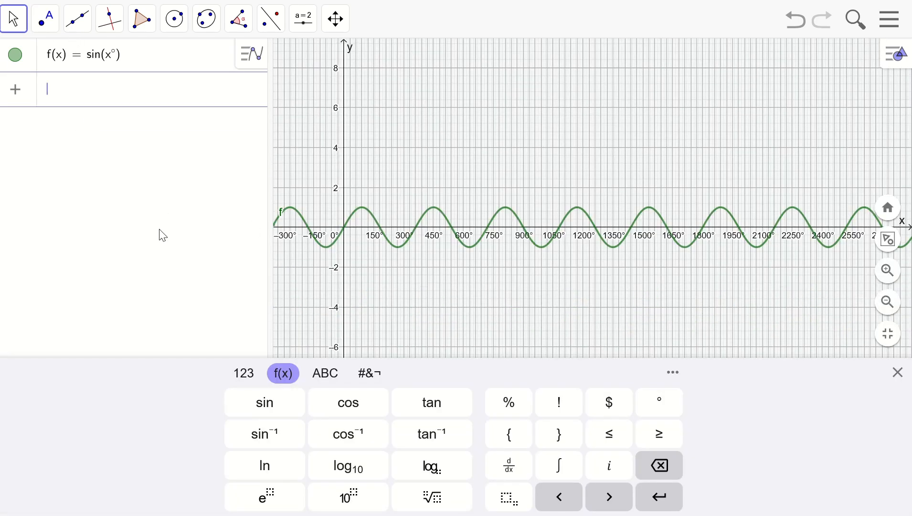
pyautogui.click(161, 231)
pyautogui.click(891, 428)
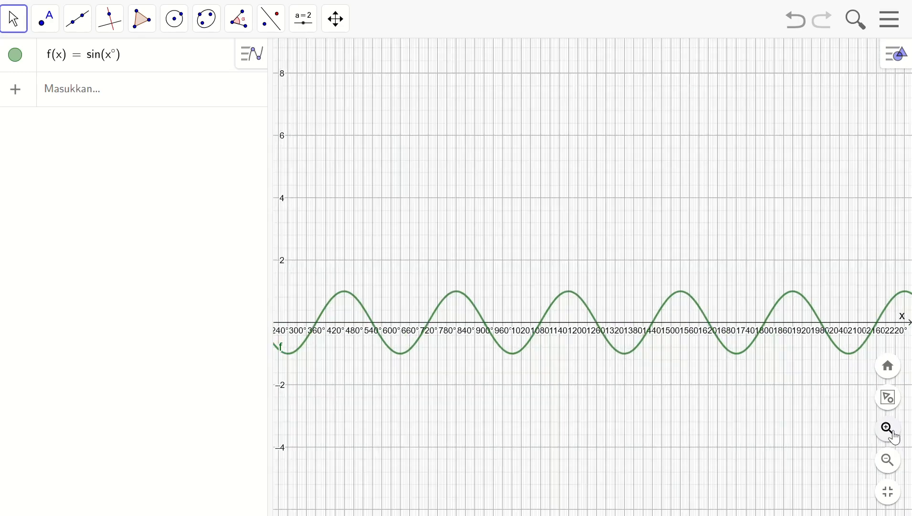
pyautogui.moveTo(411, 223); pyautogui.dragTo(833, 174)
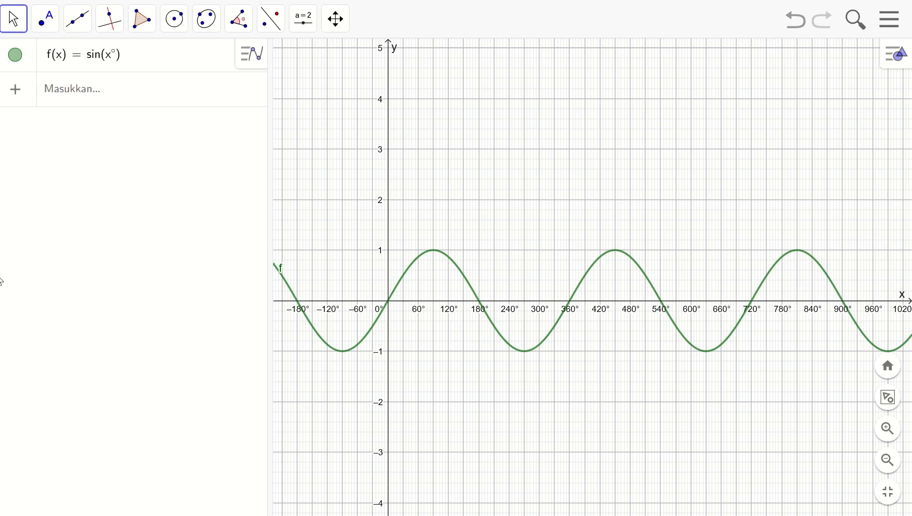
# Plot the cosine function cos(x°) as a second function alongside the sine curve
pyautogui.click(101, 88)
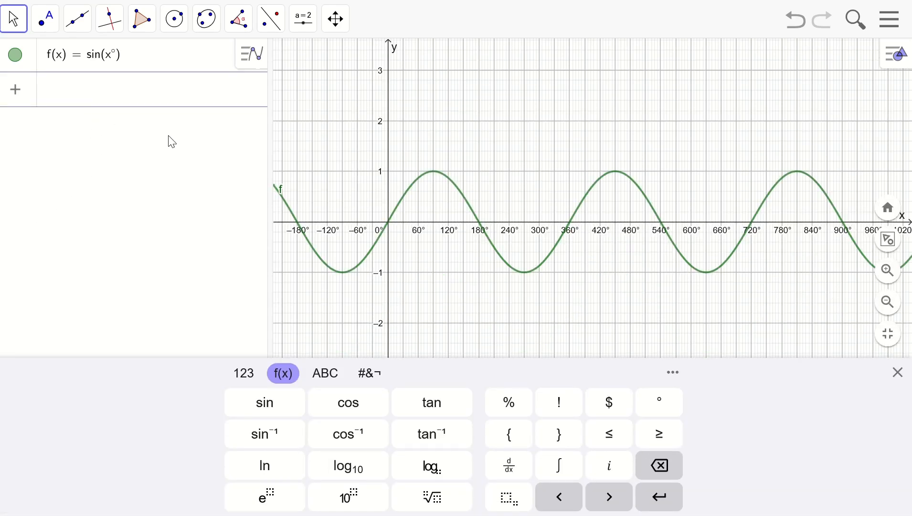
pyautogui.write('cos')
pyautogui.moveTo(170, 143)
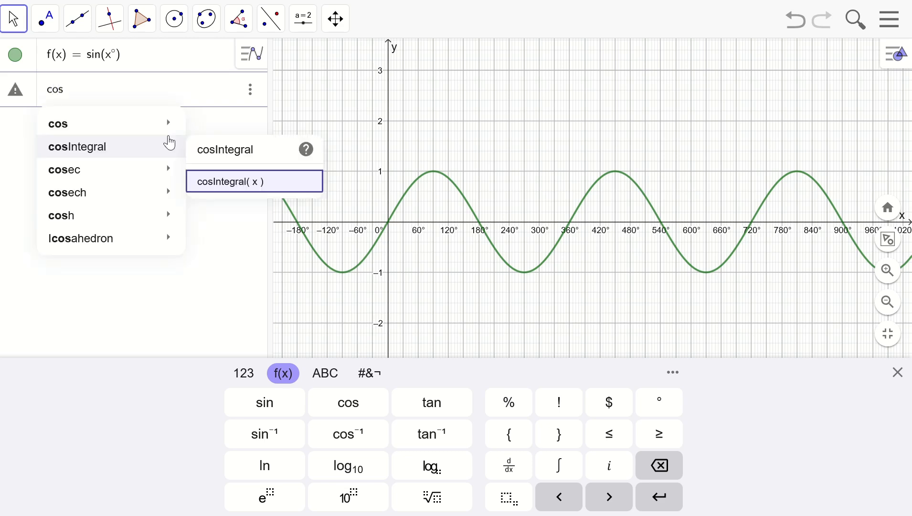
pyautogui.write('(x')
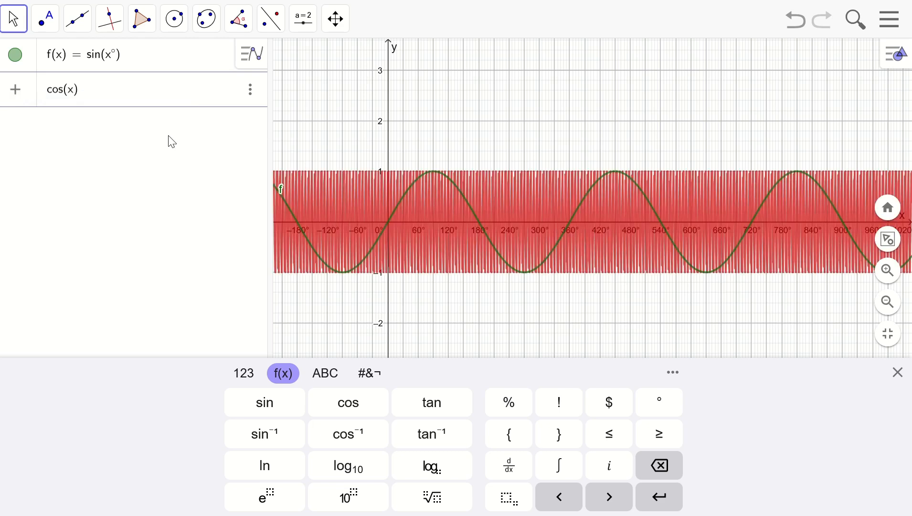
pyautogui.click(664, 403)
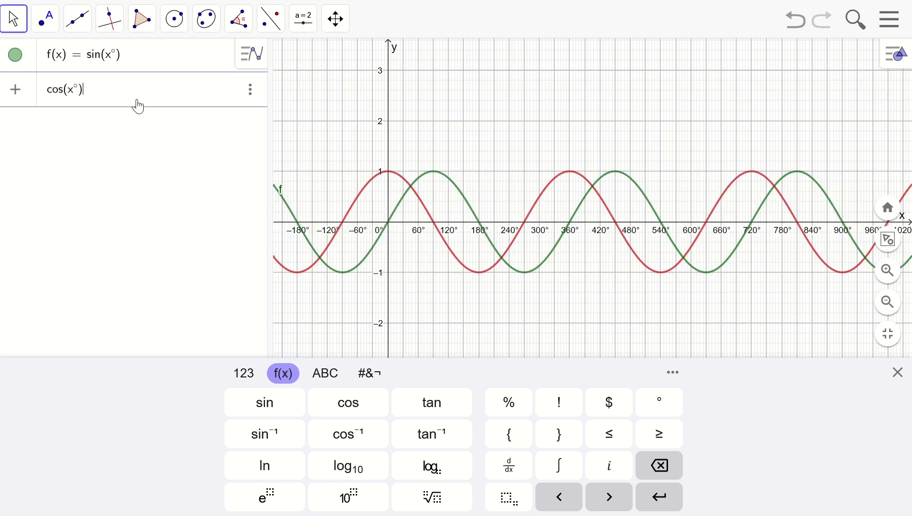
pyautogui.press('Return')
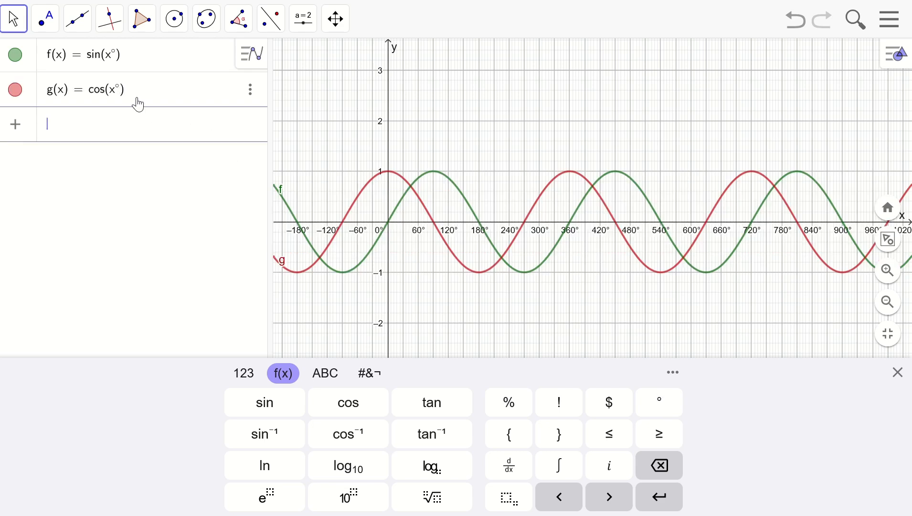
# Show the cosine curve and the sine curve each on their own, and hide both
pyautogui.click(16, 56)
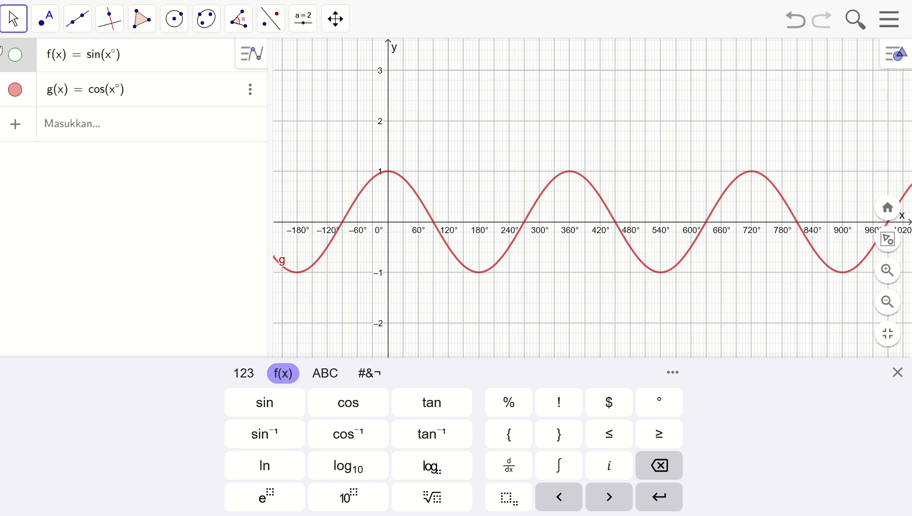
pyautogui.click(17, 57)
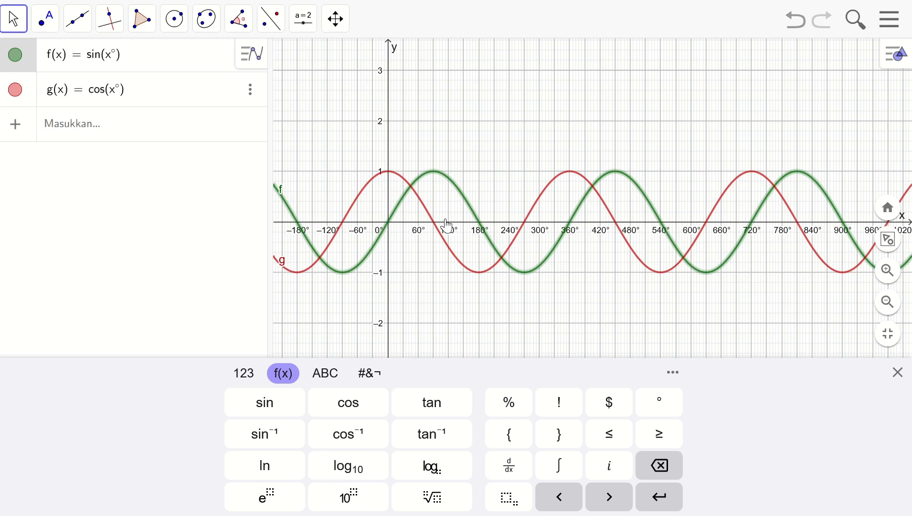
pyautogui.click(16, 91)
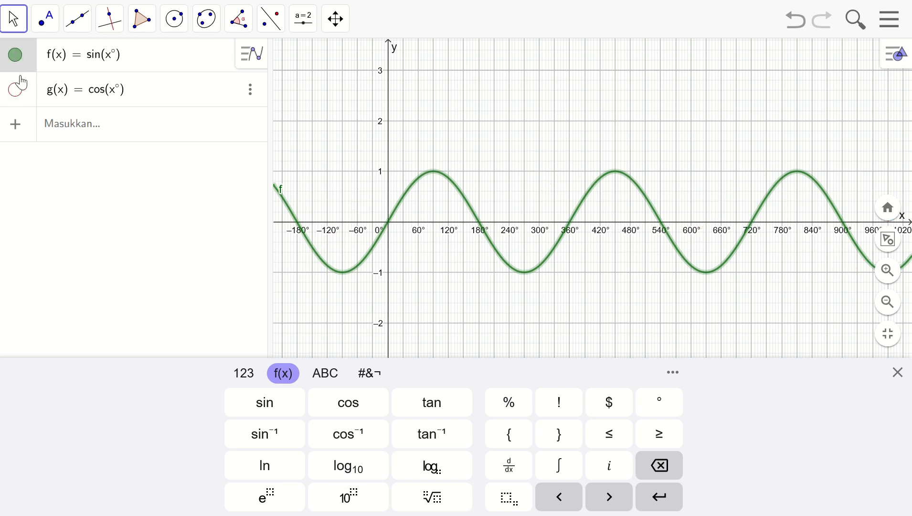
pyautogui.click(15, 57)
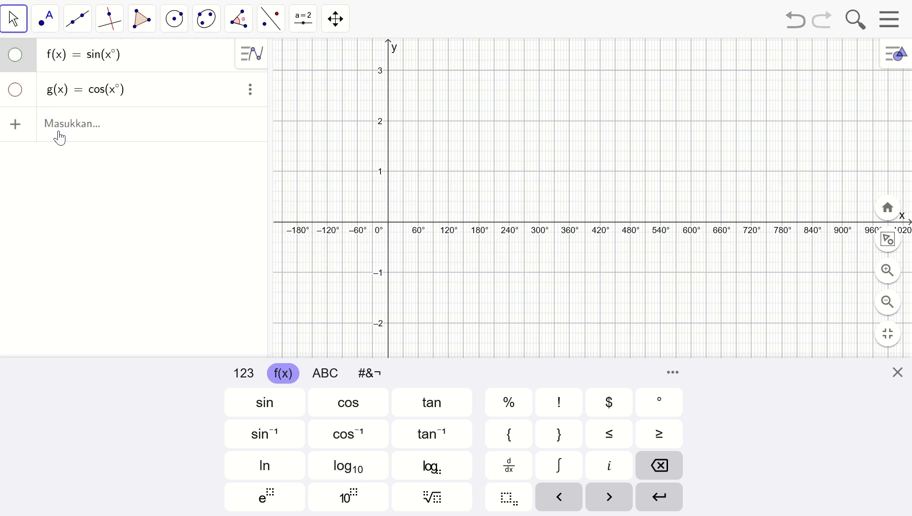
pyautogui.click(96, 151)
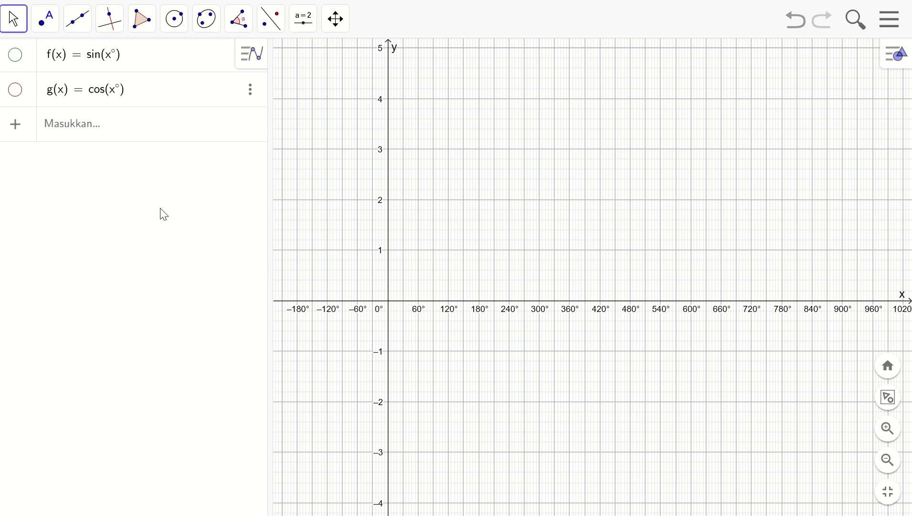
# Plot the tangent function tan(x°) as a third function with the sine and cosine curves hidden
pyautogui.click(67, 121)
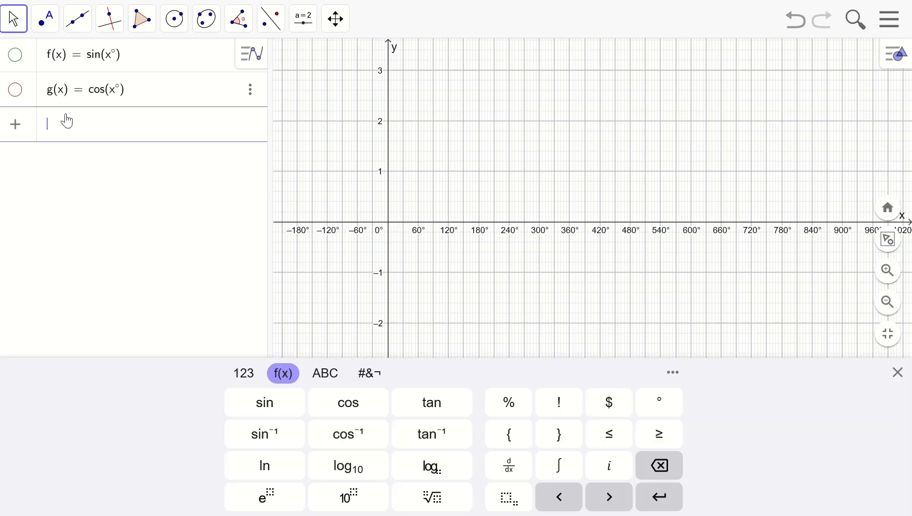
pyautogui.write('tan(x')
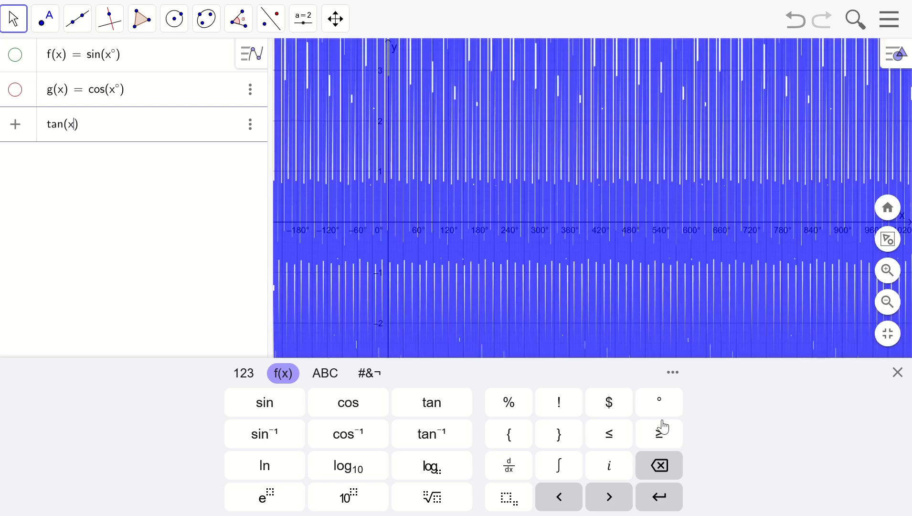
pyautogui.click(663, 408)
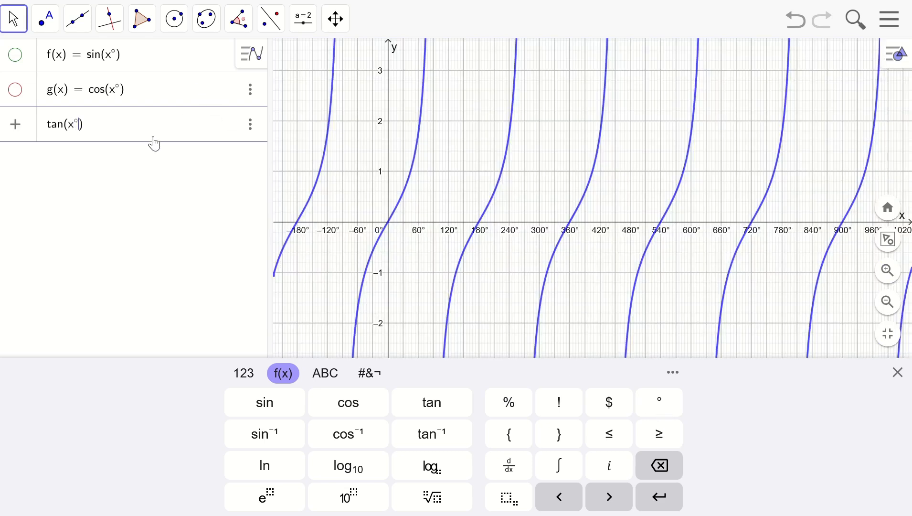
pyautogui.press('Return')
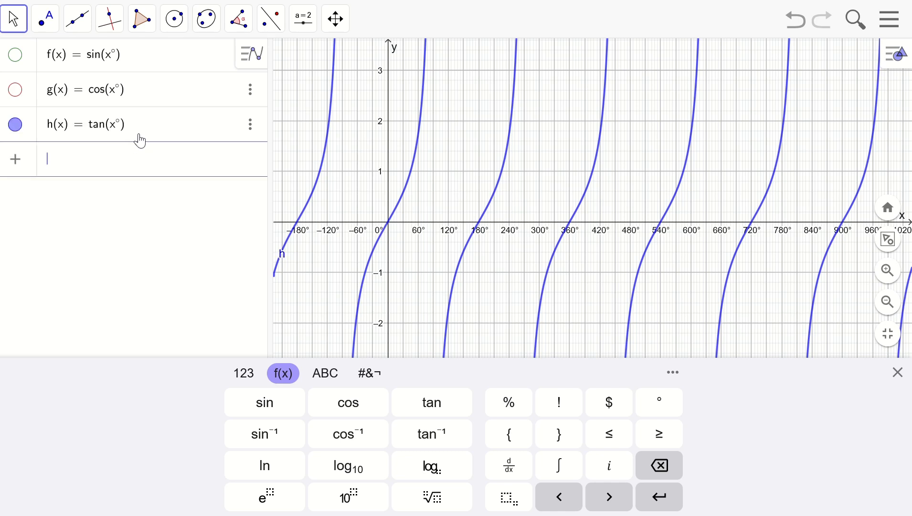
pyautogui.click(285, 291)
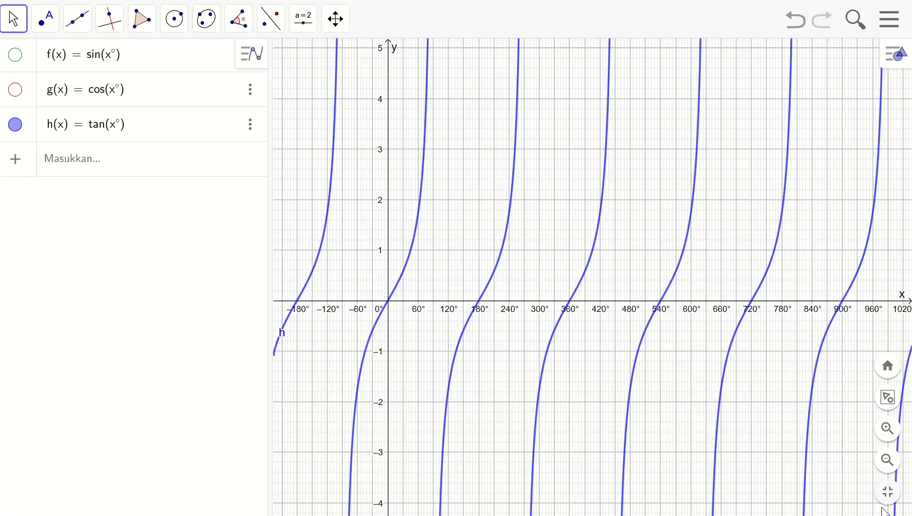
pyautogui.click(889, 430)
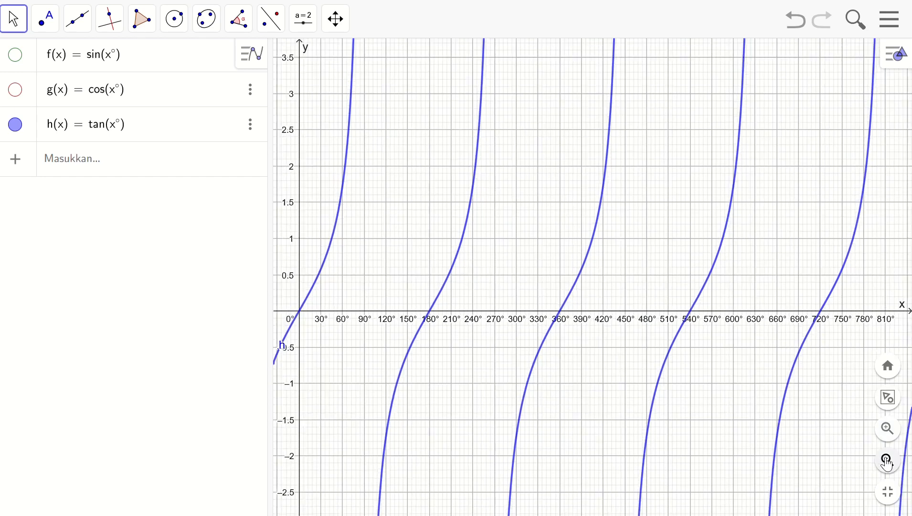
# Examine the tangent curve over several periods along the degree axis at a wider scale
pyautogui.click(889, 460)
pyautogui.click(889, 460)
pyautogui.click(889, 460)
pyautogui.moveTo(666, 247); pyautogui.dragTo(546, 267)
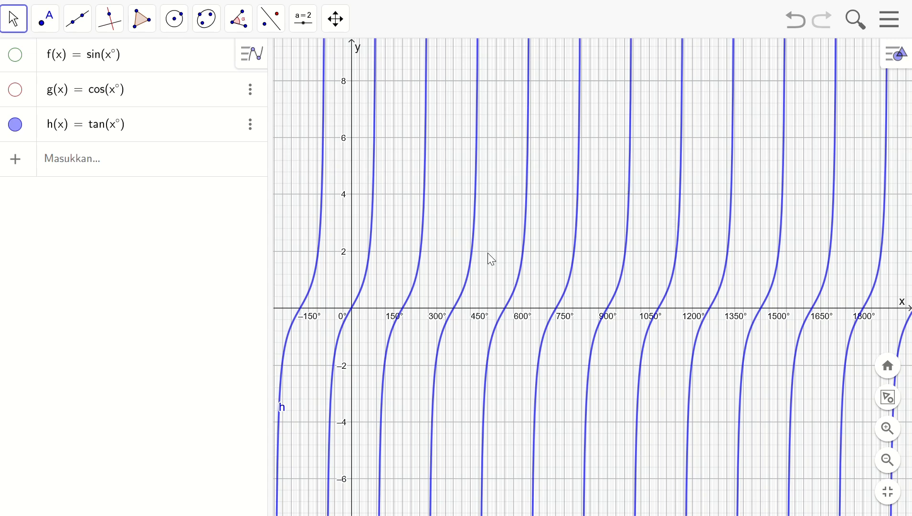
pyautogui.moveTo(476, 241); pyautogui.dragTo(543, 241)
pyautogui.moveTo(639, 132); pyautogui.dragTo(615, 183)
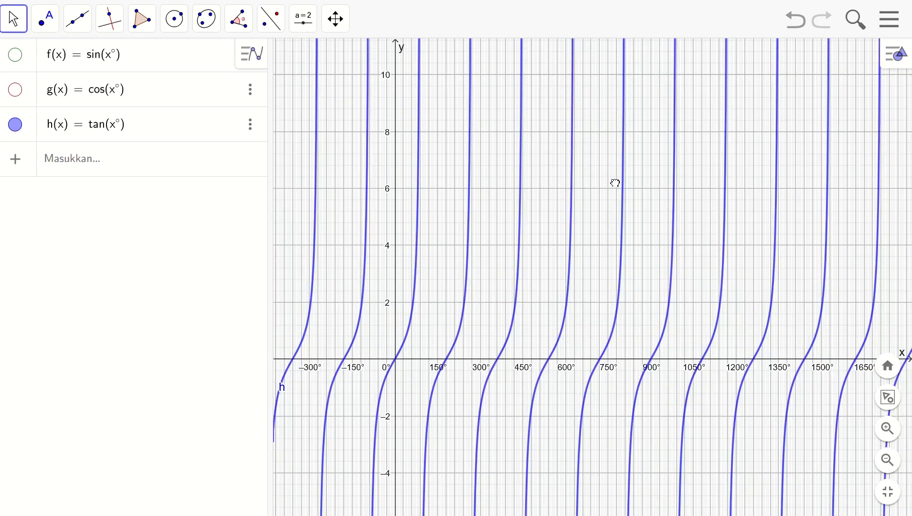
pyautogui.moveTo(573, 261); pyautogui.dragTo(588, 207)
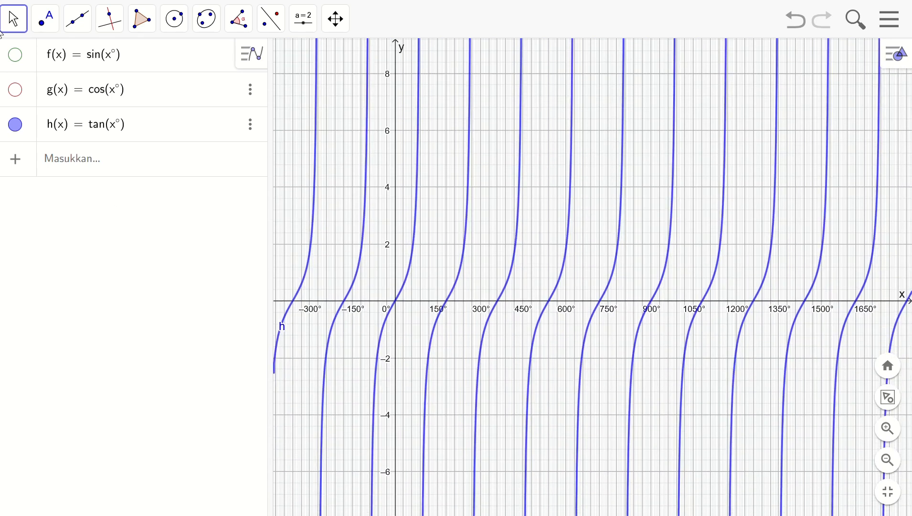
# Show the sine and cosine curves together with the tangent curve for comparison
pyautogui.click(15, 55)
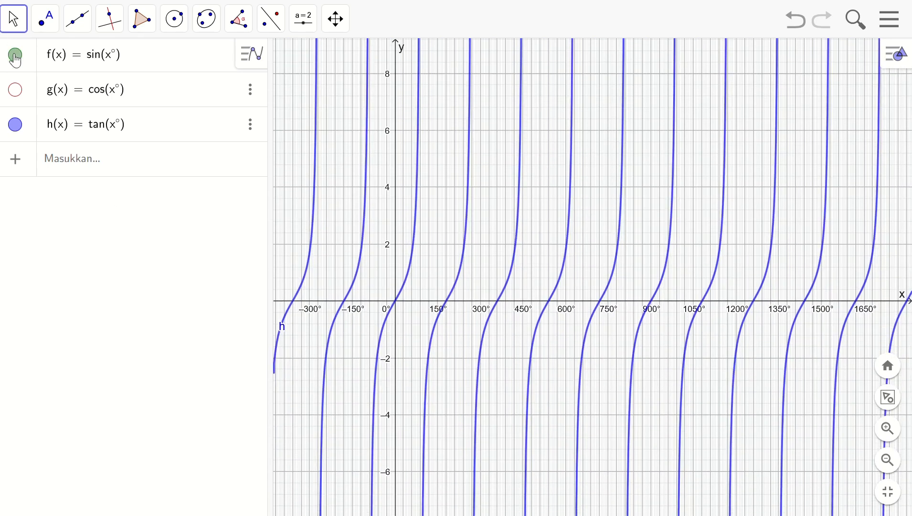
pyautogui.click(15, 90)
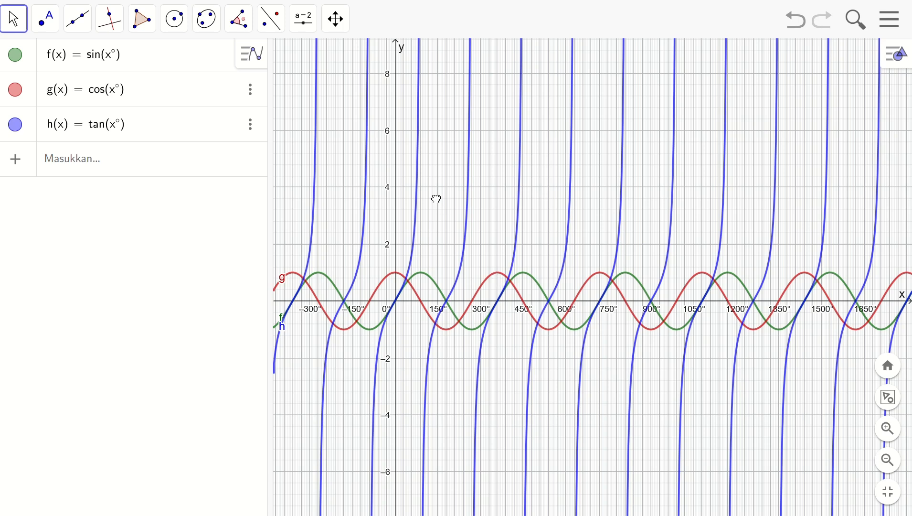
pyautogui.moveTo(434, 198); pyautogui.dragTo(445, 198)
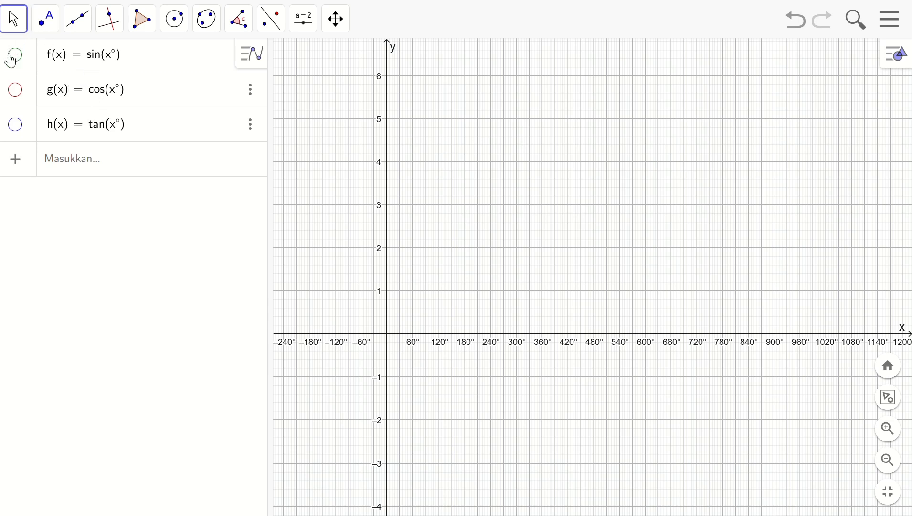
# Show only the sine curve and change its function to sin(2x°)
pyautogui.click(14, 56)
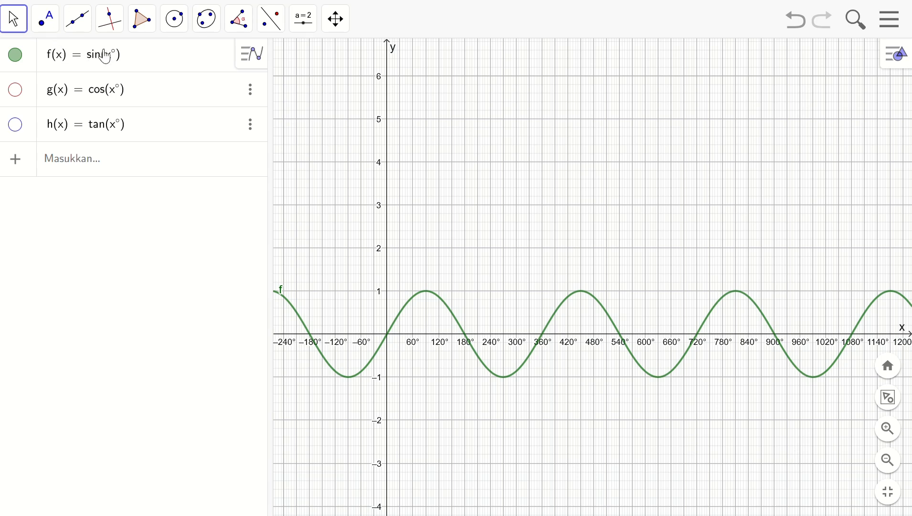
pyautogui.click(107, 57)
pyautogui.write('2')
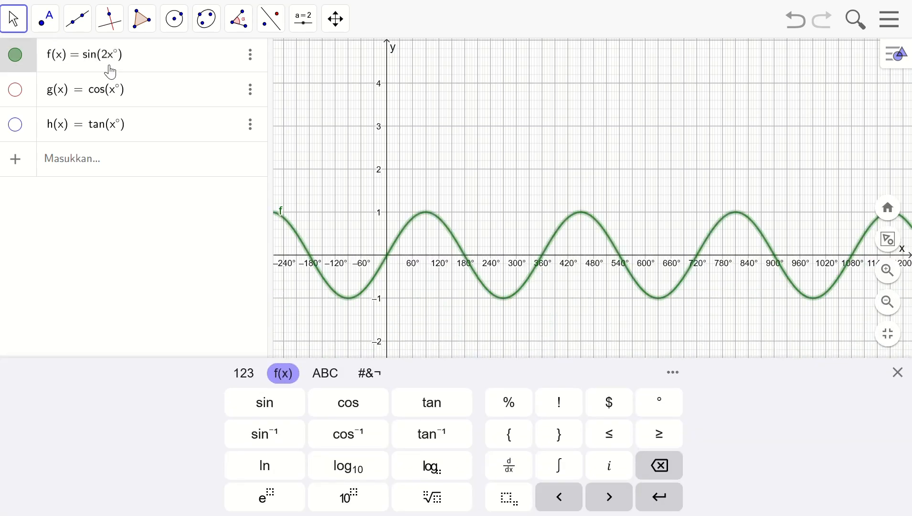
pyautogui.press('Return')
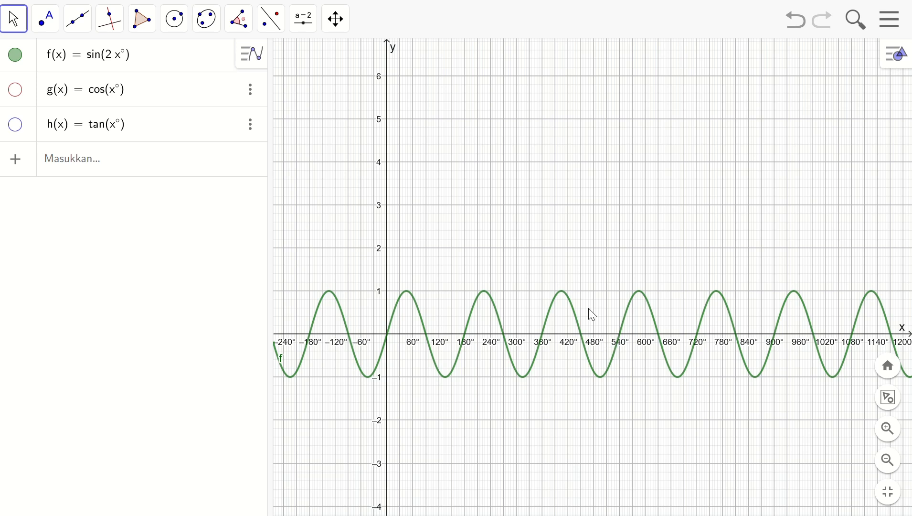
# Show the cosine curve in place of the sine curve and change its function to cos(5x°)
pyautogui.click(15, 55)
pyautogui.click(14, 90)
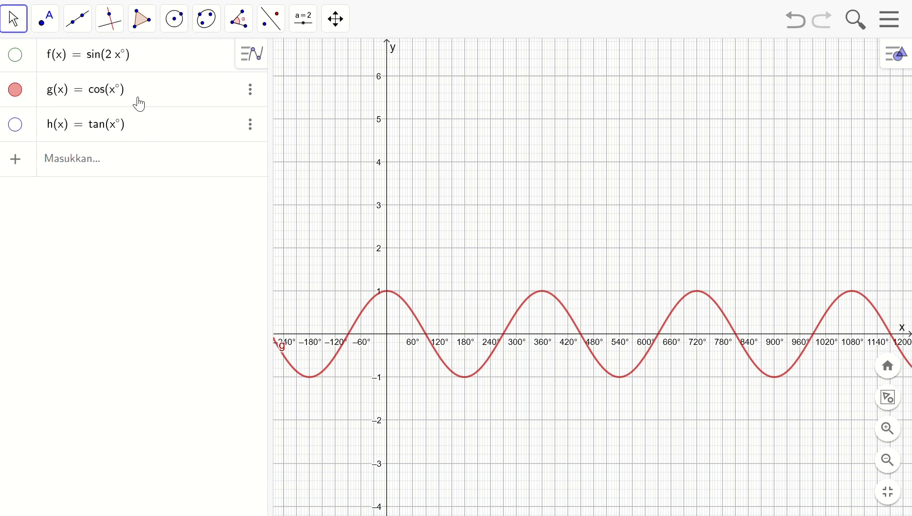
pyautogui.click(107, 90)
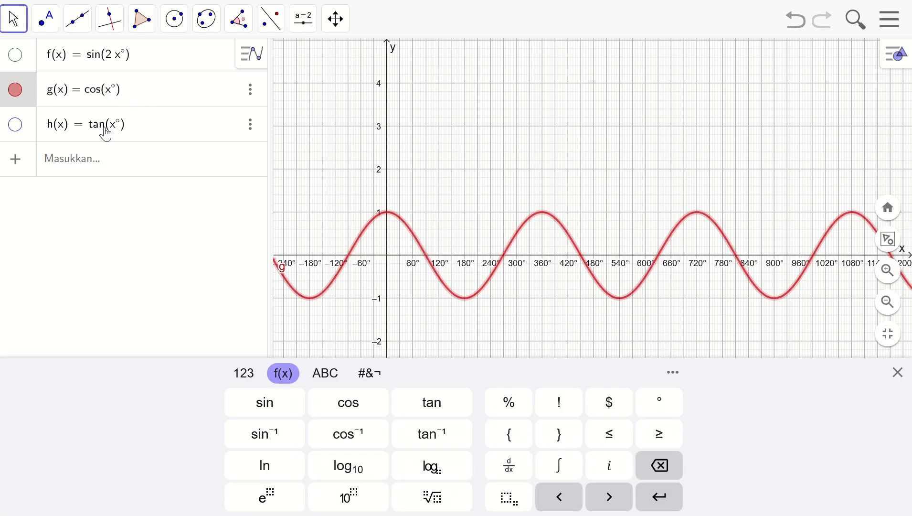
pyautogui.write('5')
pyautogui.click(160, 101)
pyautogui.press('Return')
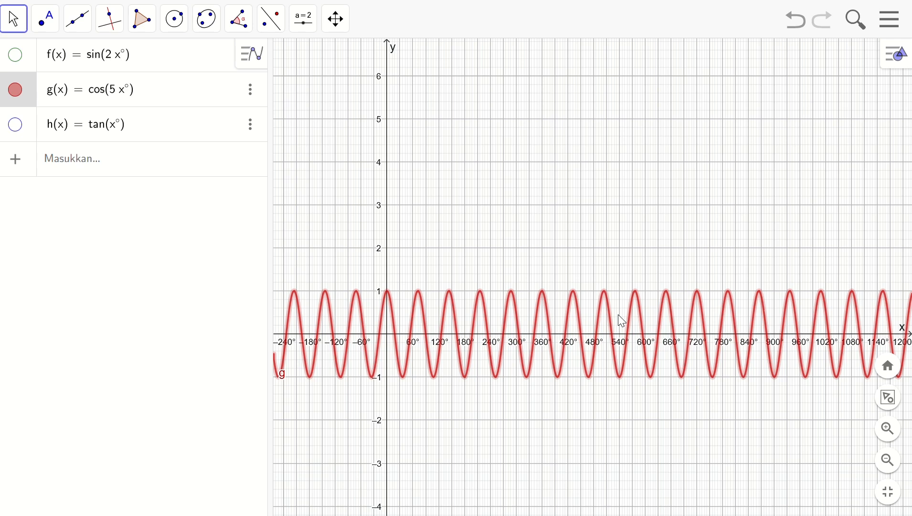
# Inspect the cosine curve at wider and closer scales, and restore its function to cos(x°)
pyautogui.click(889, 460)
pyautogui.click(889, 460)
pyautogui.click(889, 429)
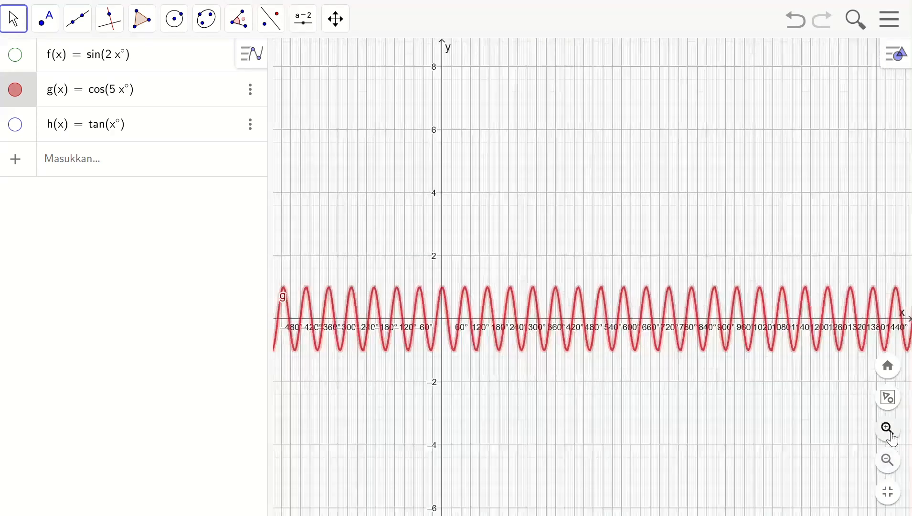
pyautogui.click(893, 437)
pyautogui.moveTo(383, 218); pyautogui.dragTo(513, 234)
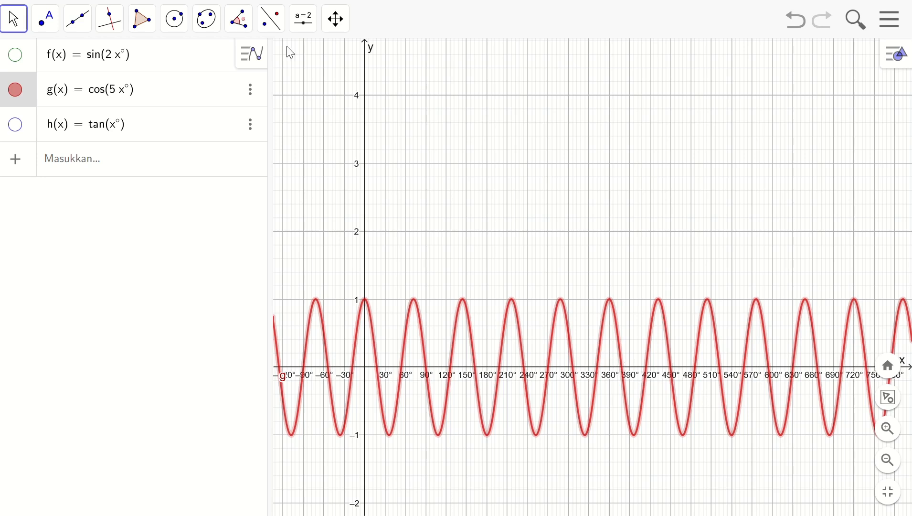
pyautogui.click(116, 91)
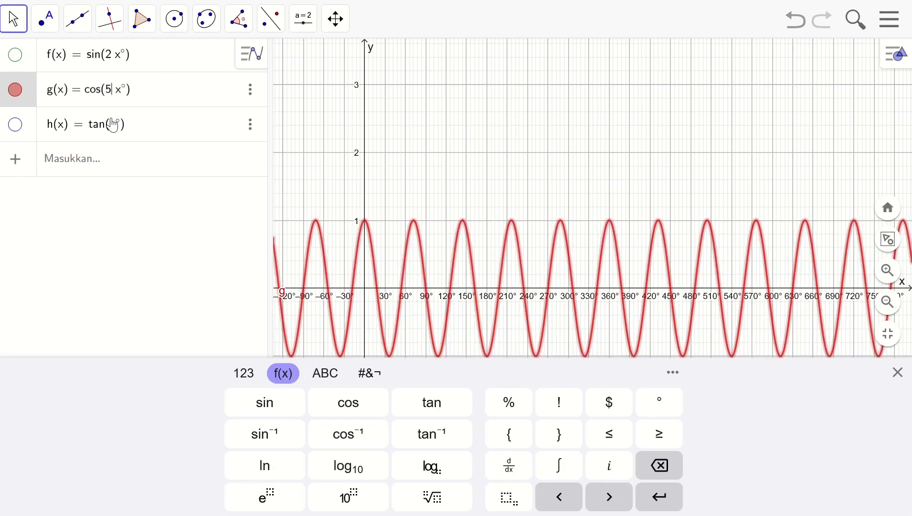
pyautogui.press('BackSpace')
pyautogui.press('Return')
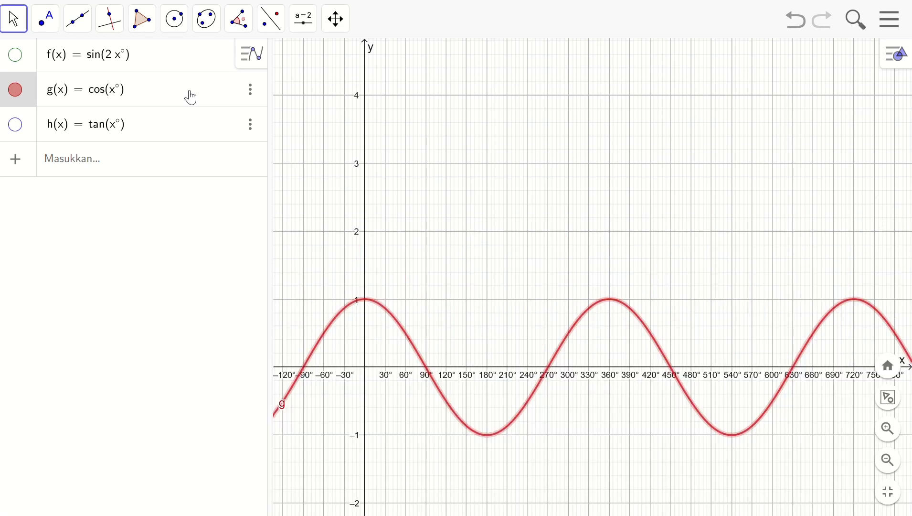
# Show the tangent curve and hide the cosine curve
pyautogui.click(93, 126)
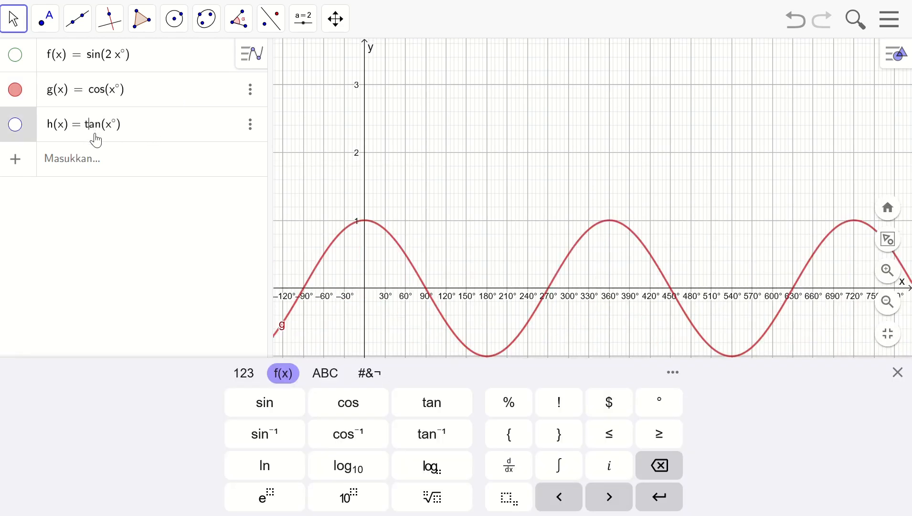
pyautogui.click(103, 126)
pyautogui.click(15, 89)
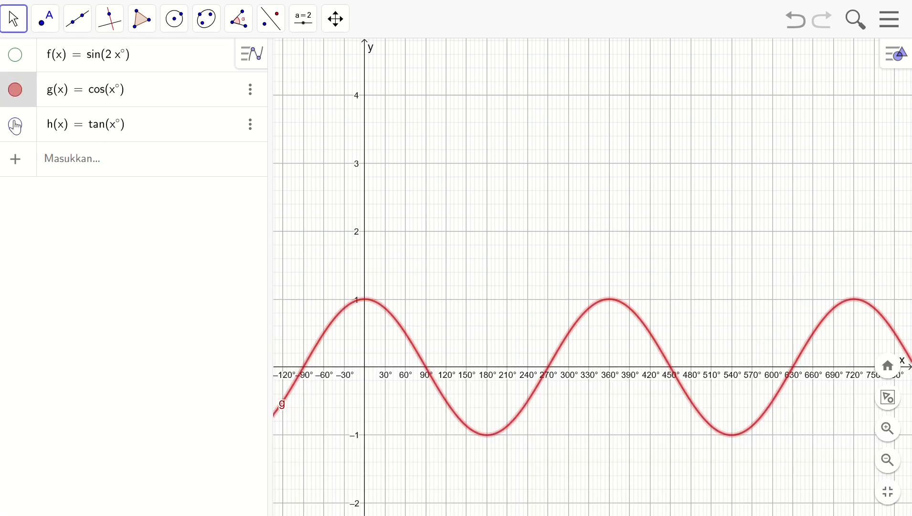
pyautogui.click(16, 126)
pyautogui.click(15, 89)
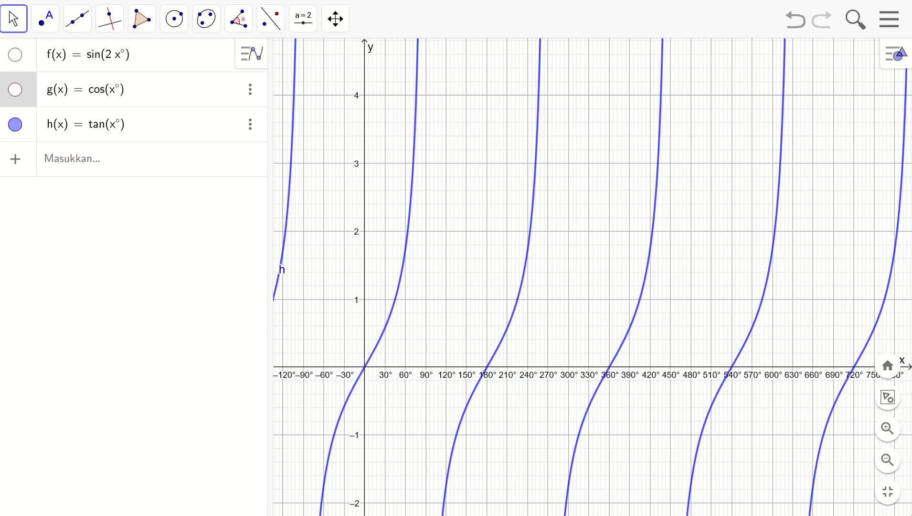
# Change the tangent function to tan(4x°)
pyautogui.click(886, 461)
pyautogui.click(888, 460)
pyautogui.click(888, 460)
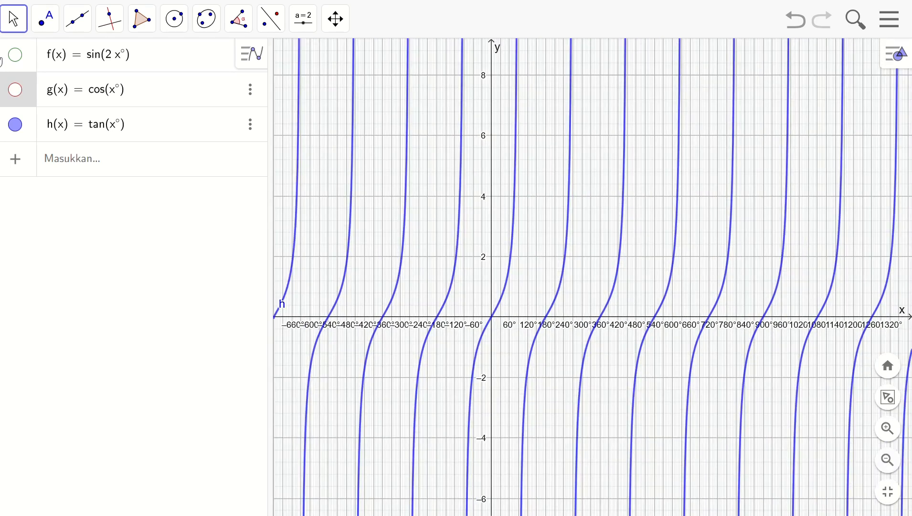
pyautogui.click(114, 125)
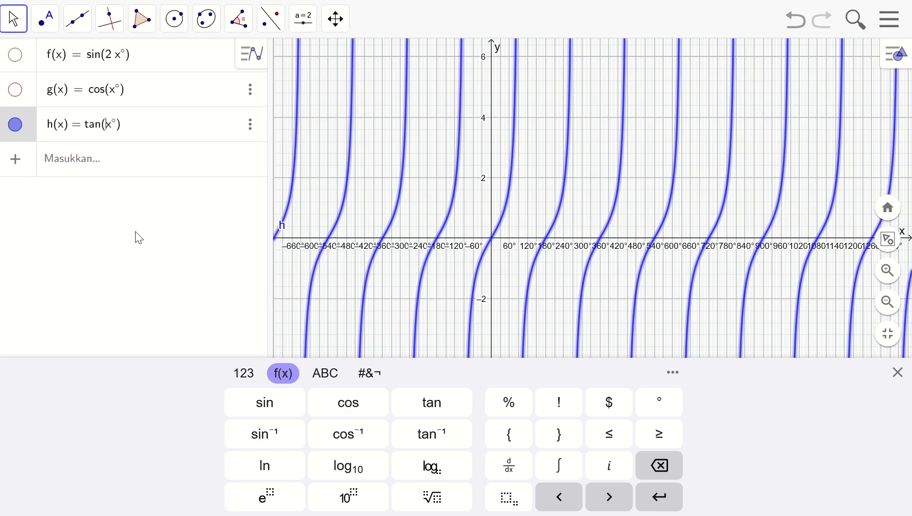
pyautogui.write('4')
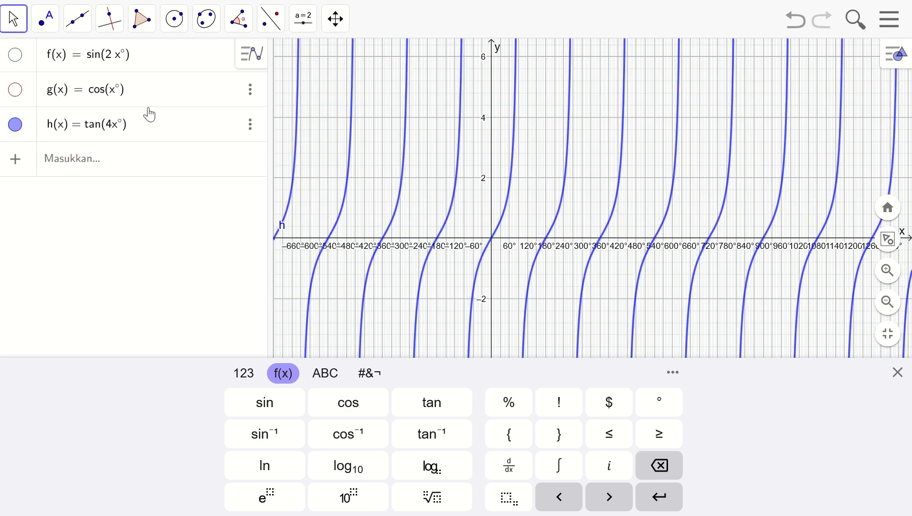
pyautogui.press('Return')
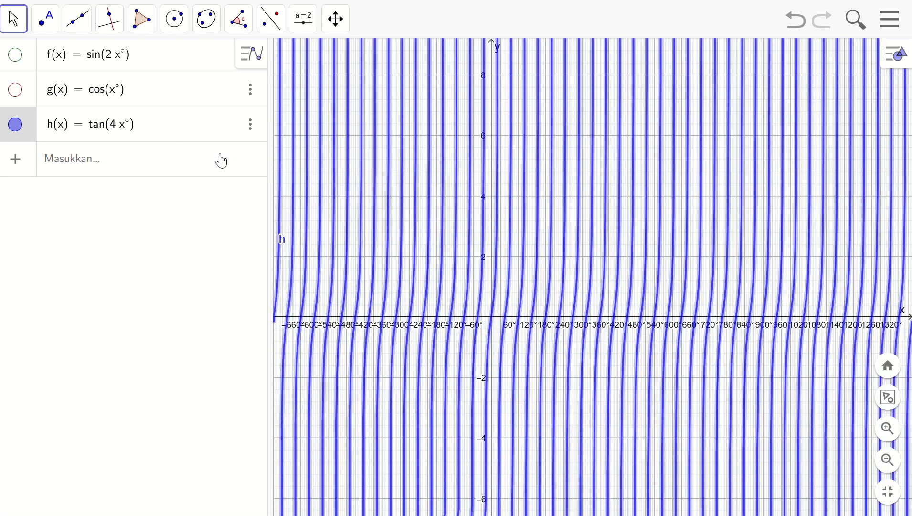